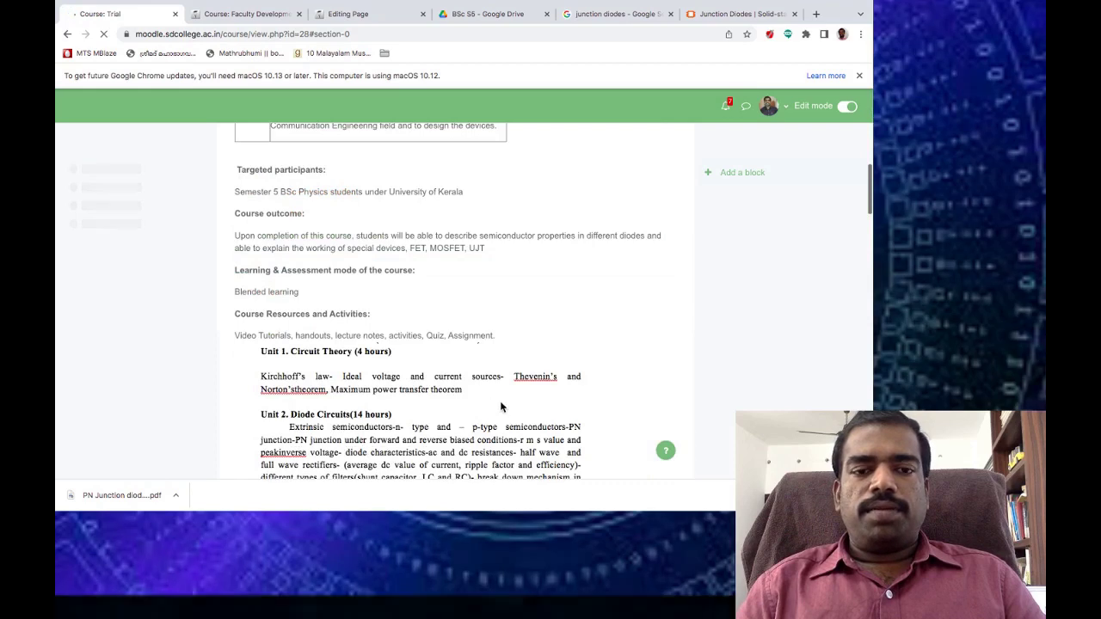
Look through the course page from the Course Overview down to the resources and books in the Diode circuits section.
{"action": "scroll", "coordinate": [495, 404], "scroll_direction": "down", "scroll_amount": 5}
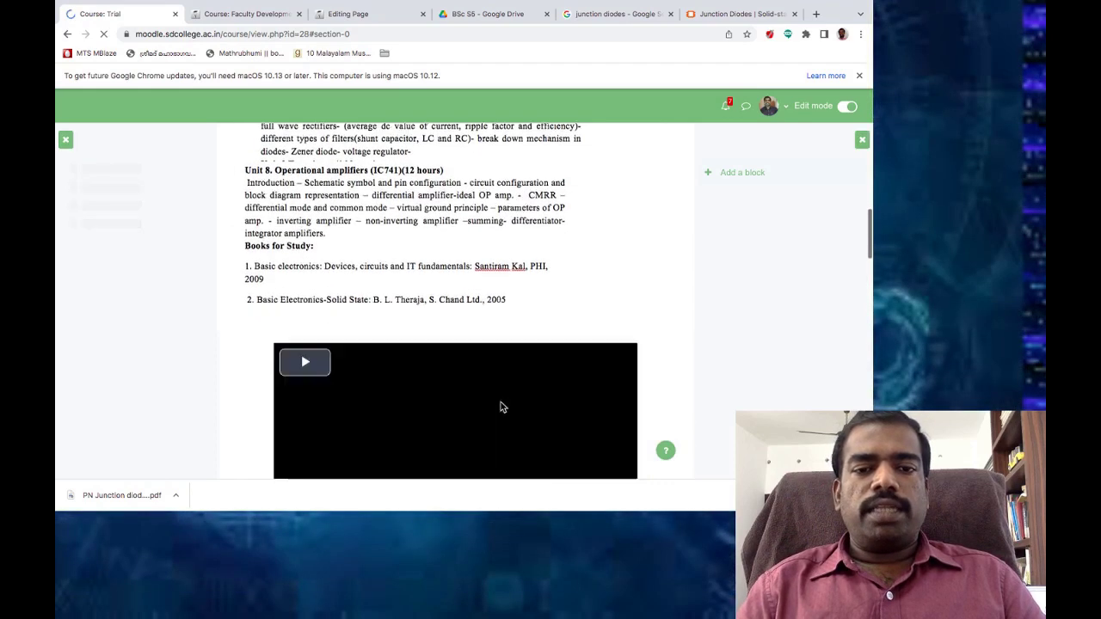
{"action": "scroll", "coordinate": [500, 404], "scroll_direction": "down", "scroll_amount": 10}
{"action": "scroll", "coordinate": [499, 401], "scroll_direction": "down", "scroll_amount": 5}
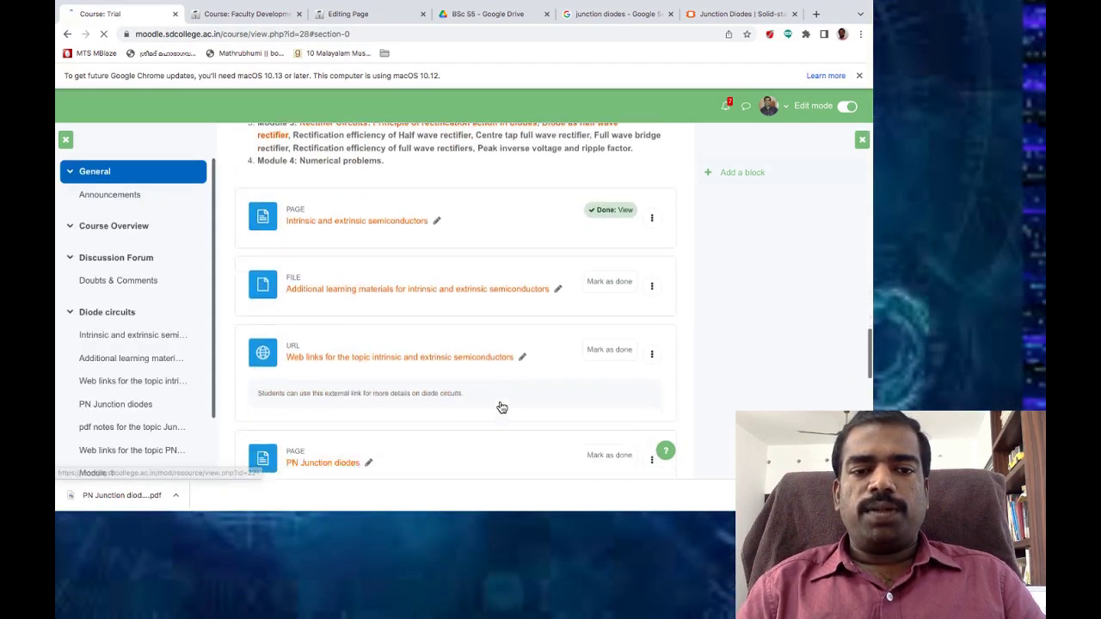
{"action": "scroll", "coordinate": [500, 403], "scroll_direction": "down", "scroll_amount": 4}
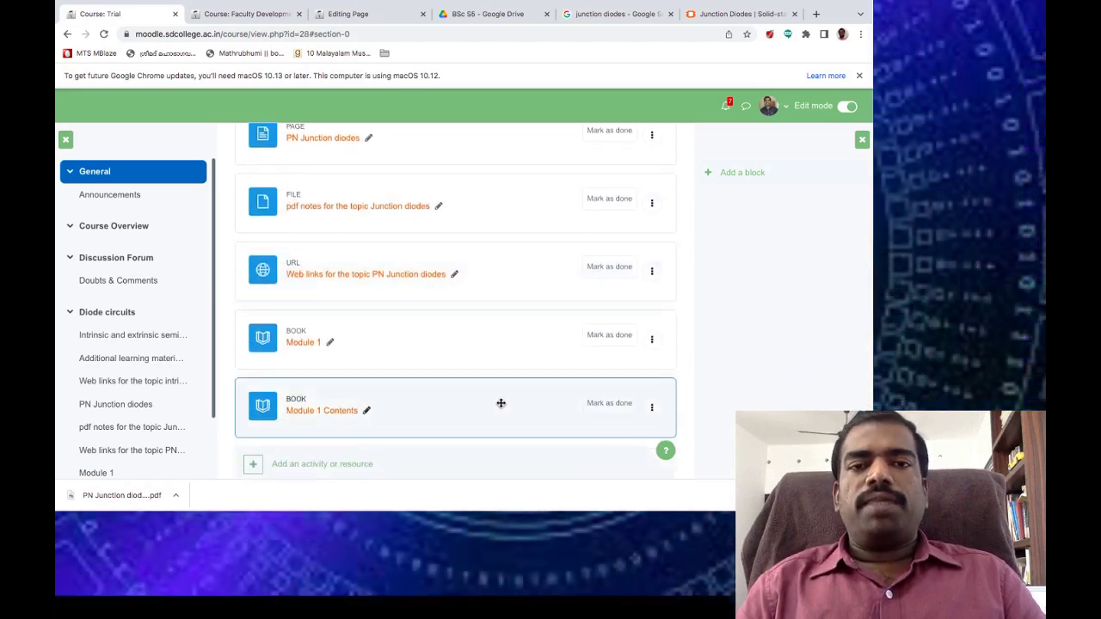
{"action": "scroll", "coordinate": [501, 403], "scroll_direction": "down", "scroll_amount": 3}
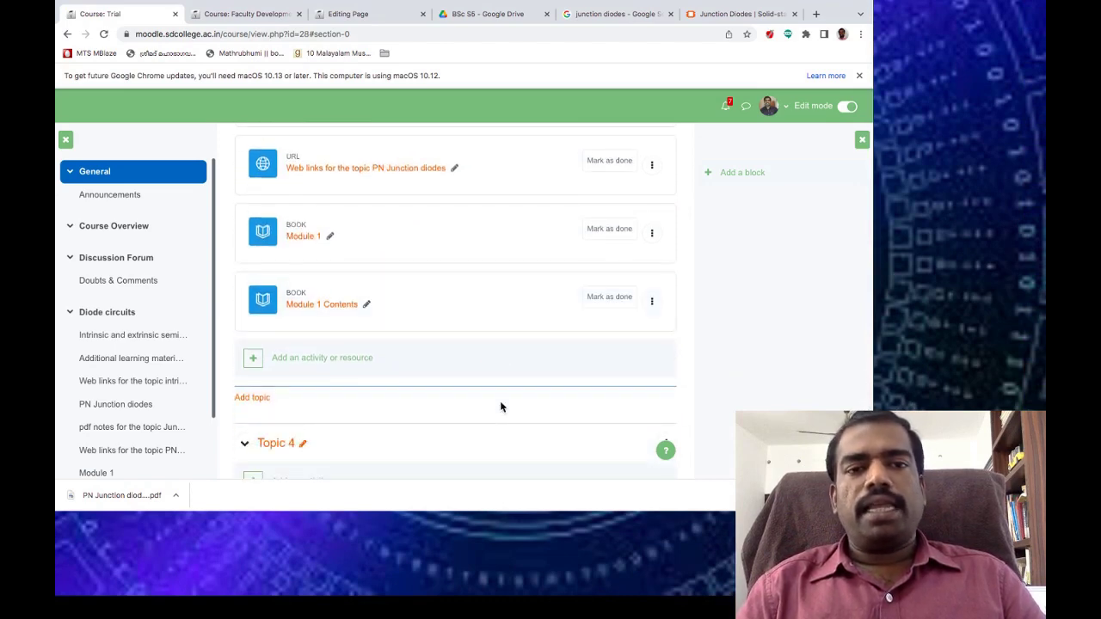
{"action": "scroll", "coordinate": [500, 404], "scroll_direction": "up", "scroll_amount": 3}
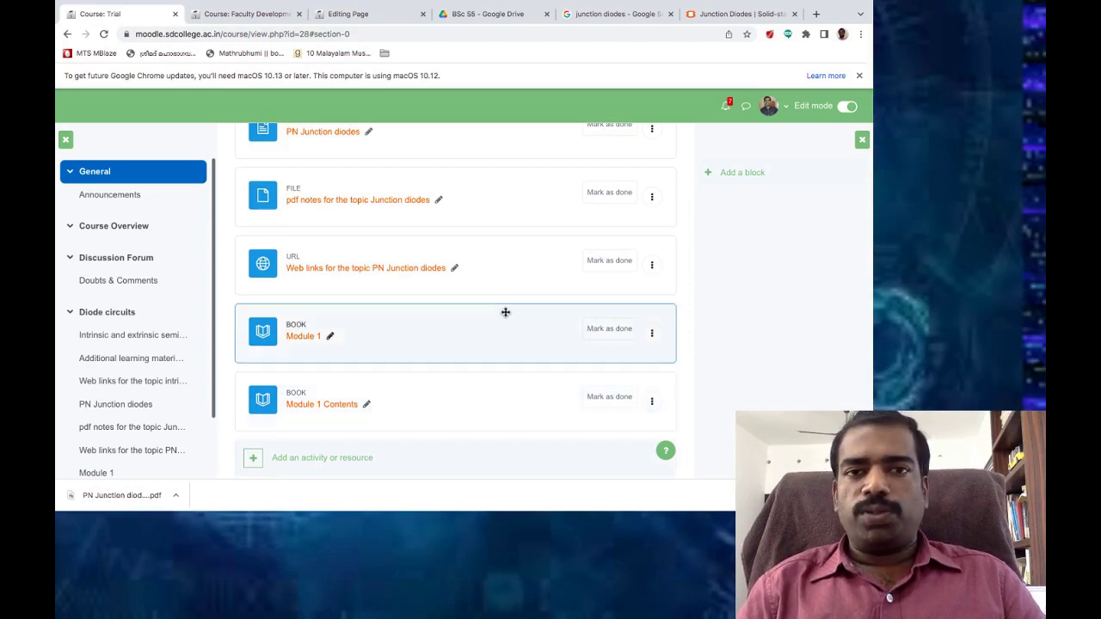
{"action": "scroll", "coordinate": [506, 313], "scroll_direction": "down", "scroll_amount": 2}
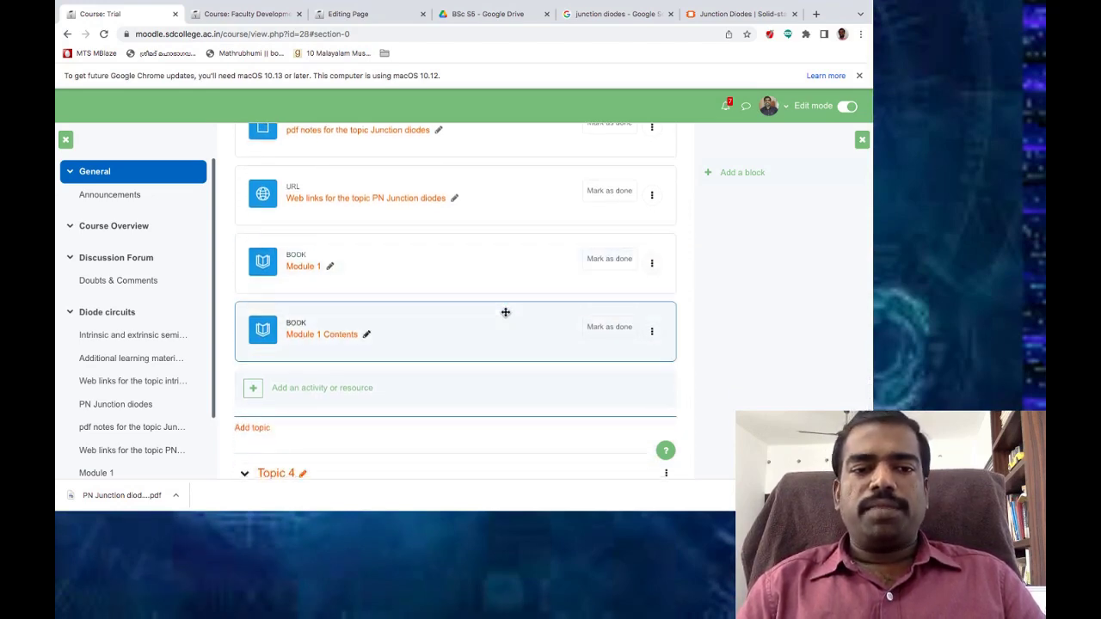
{"action": "scroll", "coordinate": [505, 313], "scroll_direction": "up", "scroll_amount": 2}
{"action": "scroll", "coordinate": [344, 170], "scroll_direction": "up", "scroll_amount": 4}
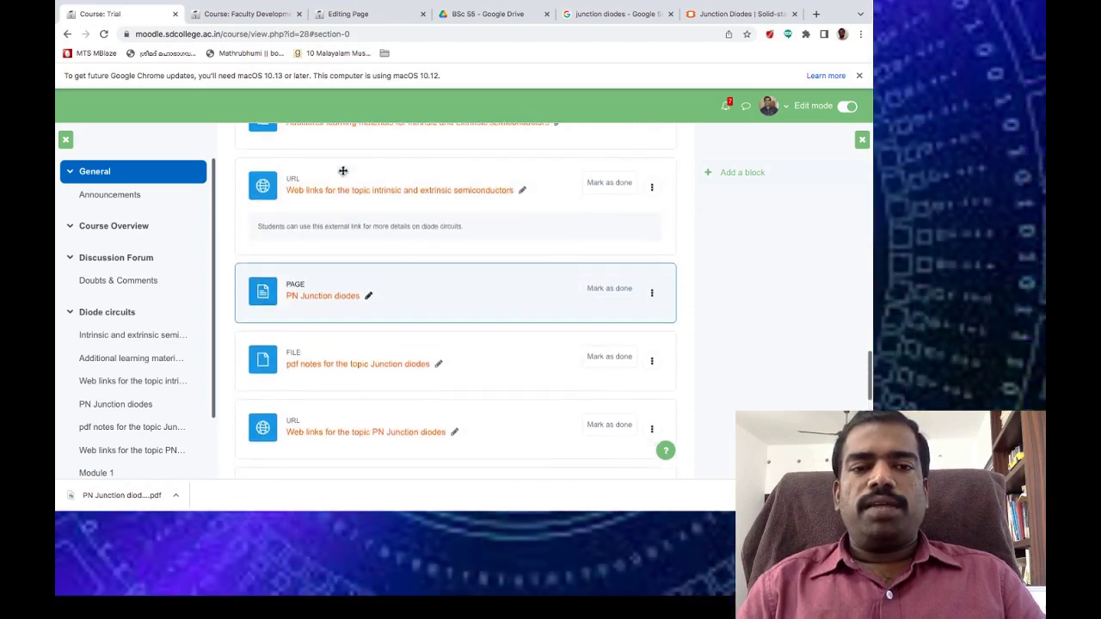
{"action": "scroll", "coordinate": [342, 171], "scroll_direction": "up", "scroll_amount": 4}
{"action": "scroll", "coordinate": [344, 175], "scroll_direction": "down", "scroll_amount": 6}
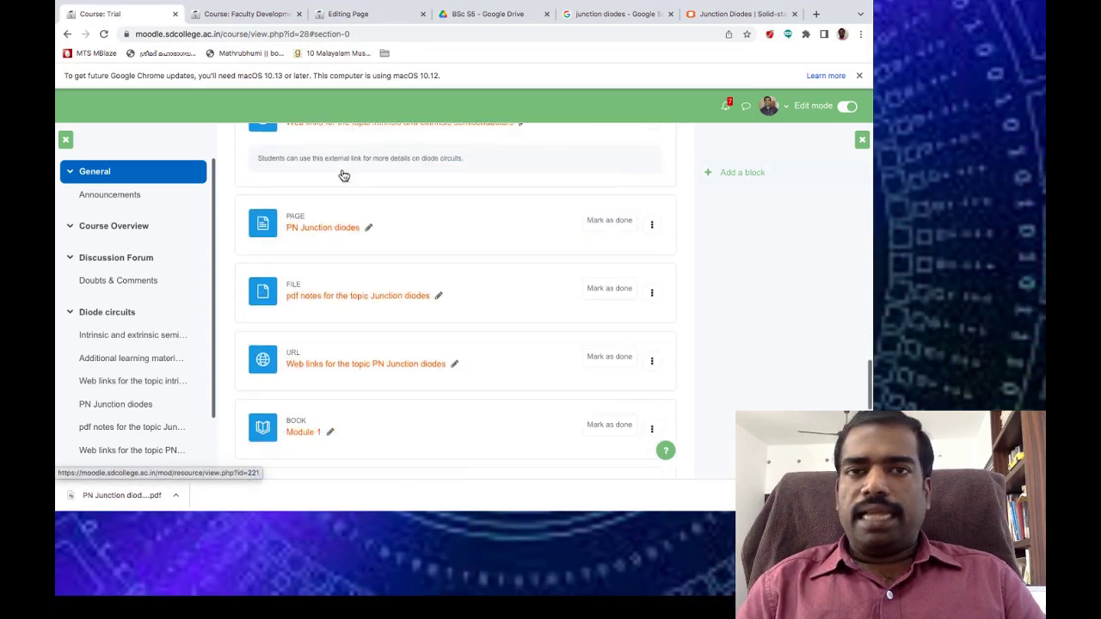
{"action": "scroll", "coordinate": [519, 303], "scroll_direction": "down", "scroll_amount": 4}
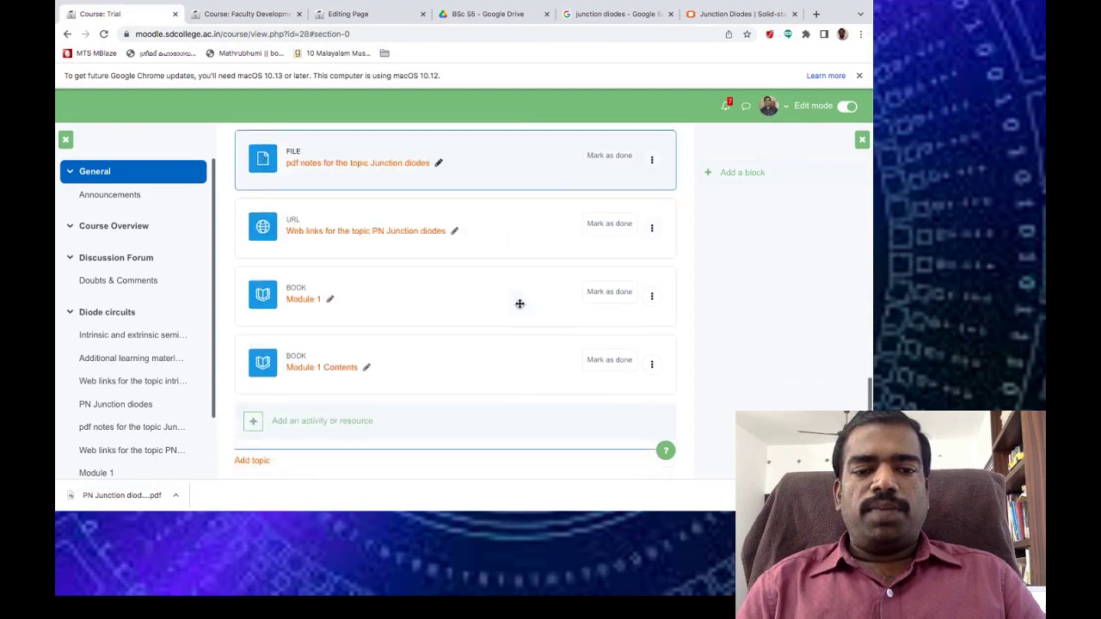
Delete the book "Module 1" from the Diode circuits section.
{"action": "scroll", "coordinate": [520, 304], "scroll_direction": "down", "scroll_amount": 2}
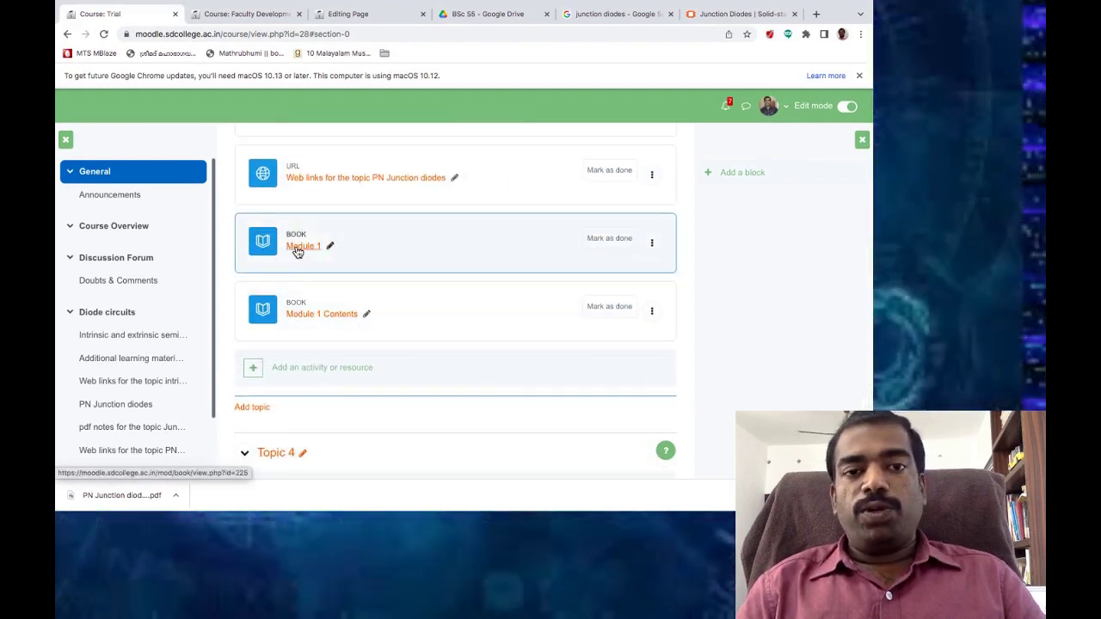
{"action": "left_click", "coordinate": [652, 246]}
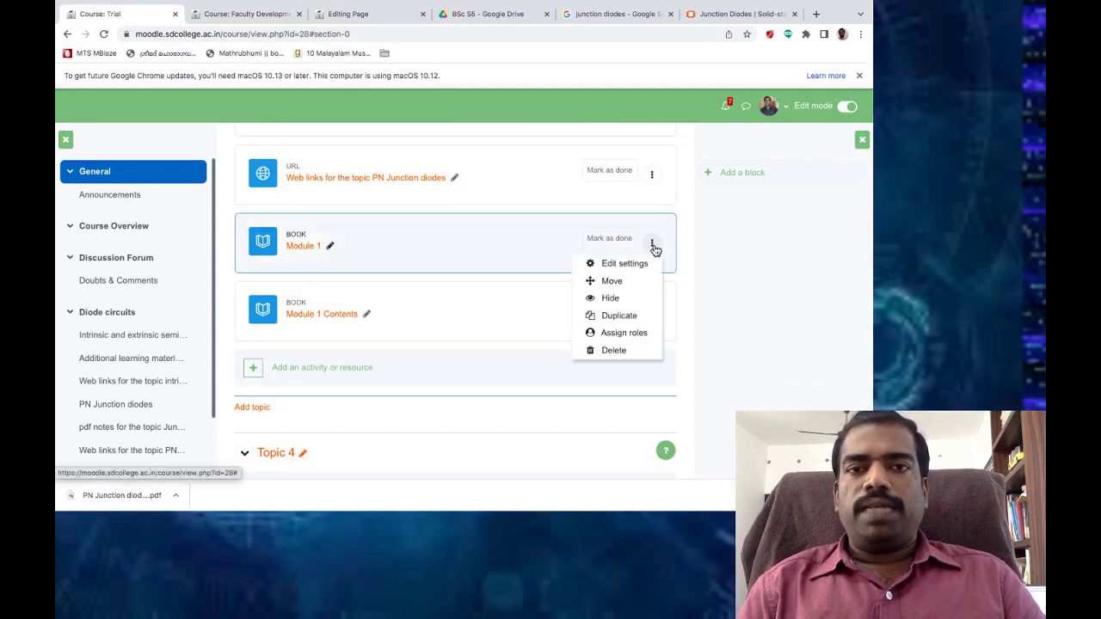
{"action": "left_click", "coordinate": [614, 350]}
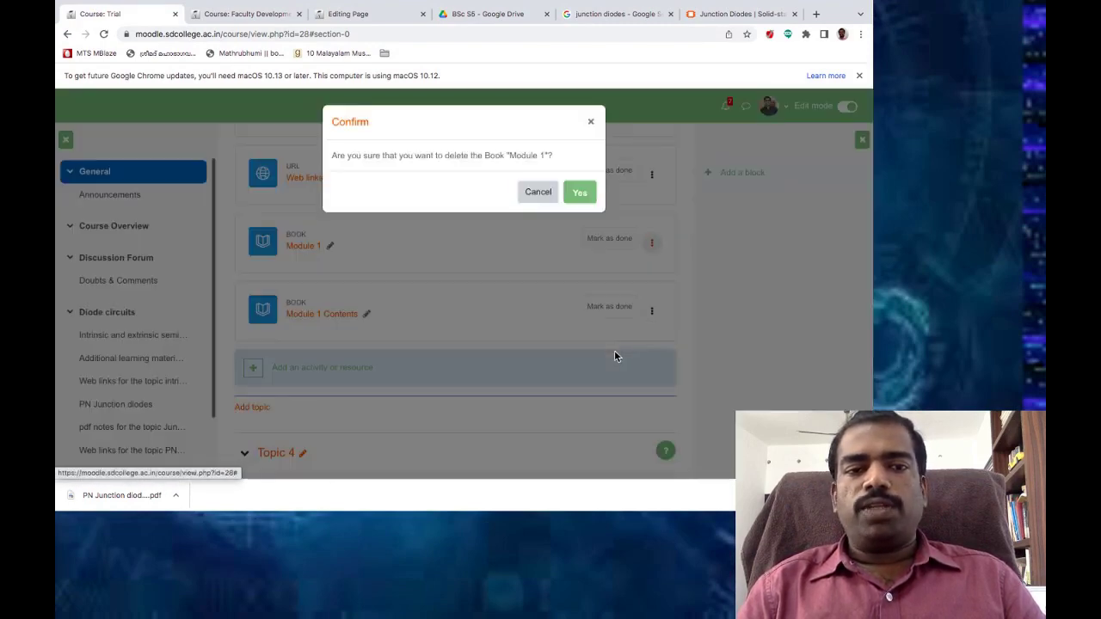
{"action": "left_click", "coordinate": [585, 193]}
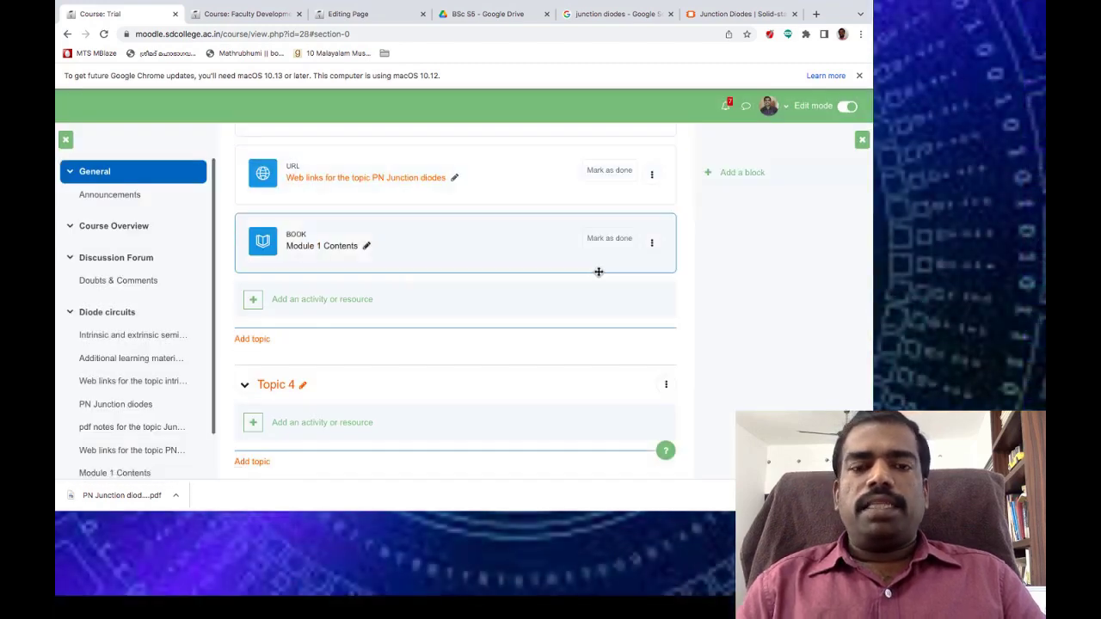
Review the Diode circuits resources and the Course Overview content, including its syllabus text, embedded video and introduction.
{"action": "scroll", "coordinate": [543, 239], "scroll_direction": "up", "scroll_amount": 2}
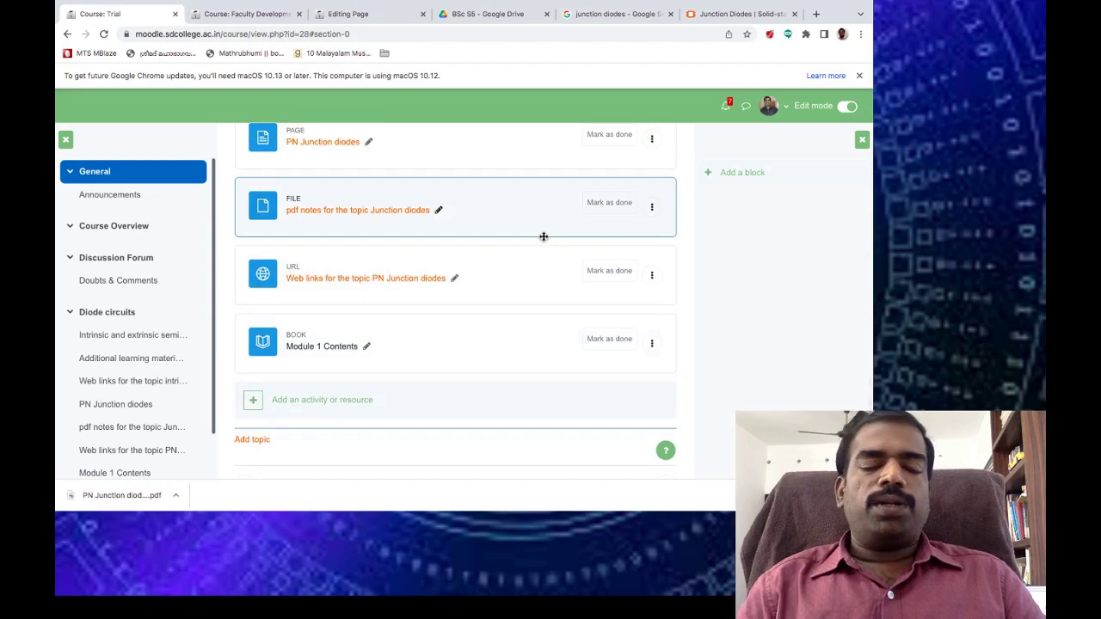
{"action": "scroll", "coordinate": [543, 236], "scroll_direction": "up", "scroll_amount": 2}
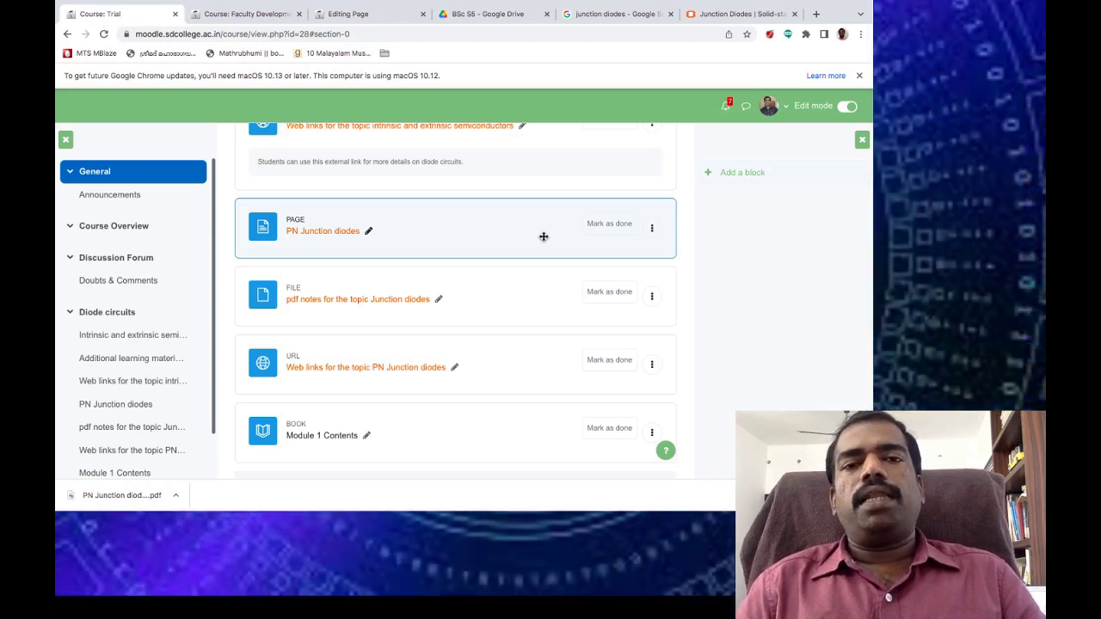
{"action": "scroll", "coordinate": [544, 237], "scroll_direction": "up", "scroll_amount": 5}
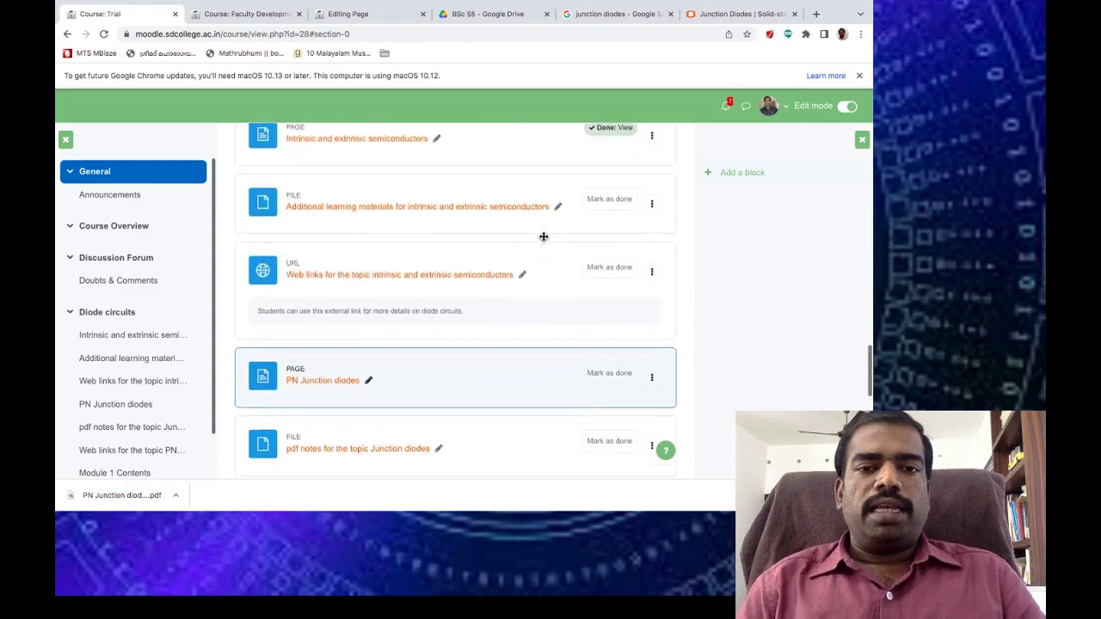
{"action": "scroll", "coordinate": [543, 237], "scroll_direction": "up", "scroll_amount": 10}
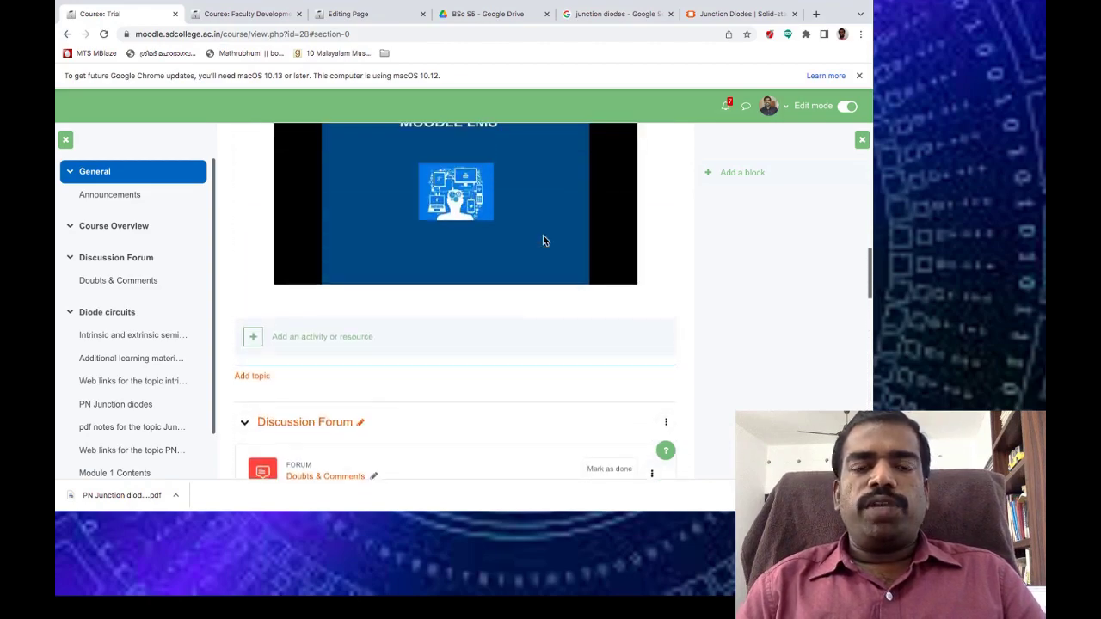
{"action": "scroll", "coordinate": [428, 228], "scroll_direction": "up", "scroll_amount": 8}
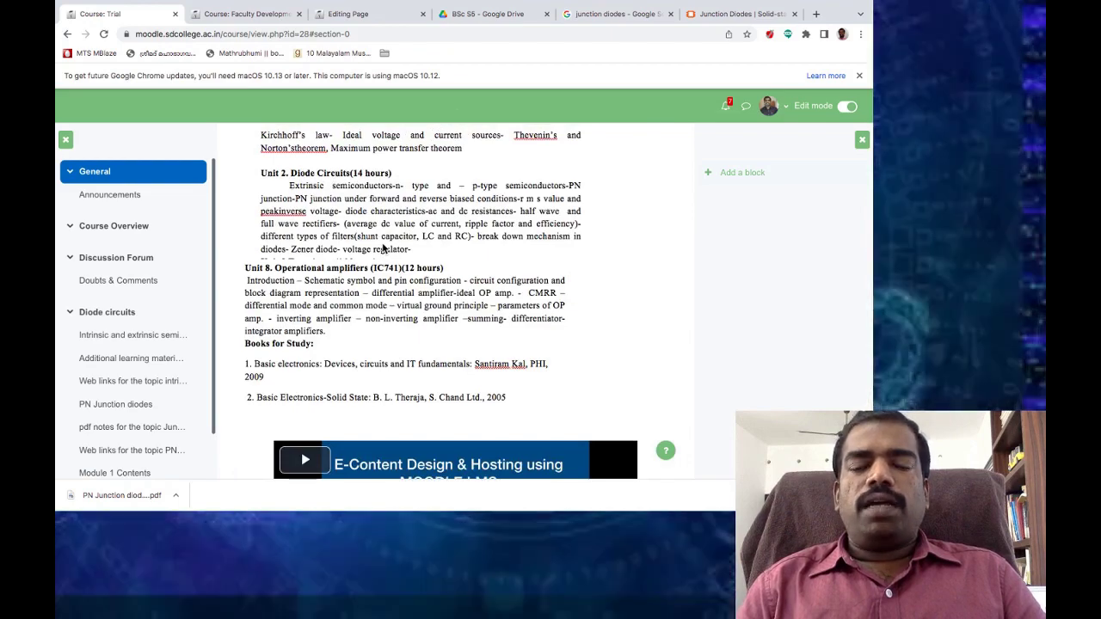
{"action": "scroll", "coordinate": [382, 249], "scroll_direction": "up", "scroll_amount": 1}
{"action": "scroll", "coordinate": [384, 249], "scroll_direction": "up", "scroll_amount": 10}
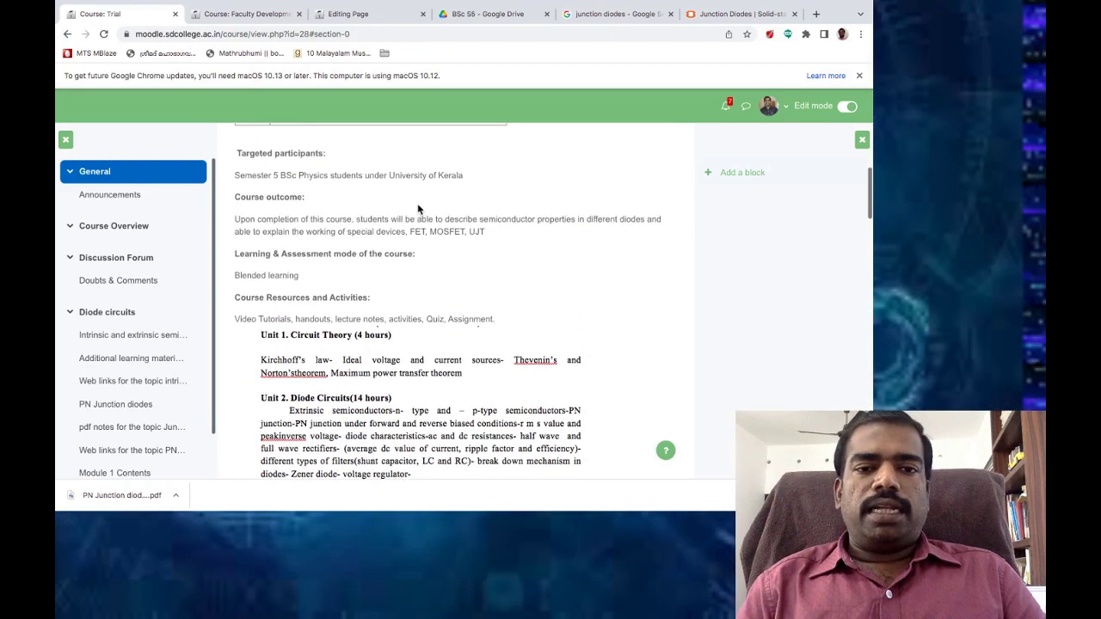
{"action": "scroll", "coordinate": [417, 203], "scroll_direction": "down", "scroll_amount": 18}
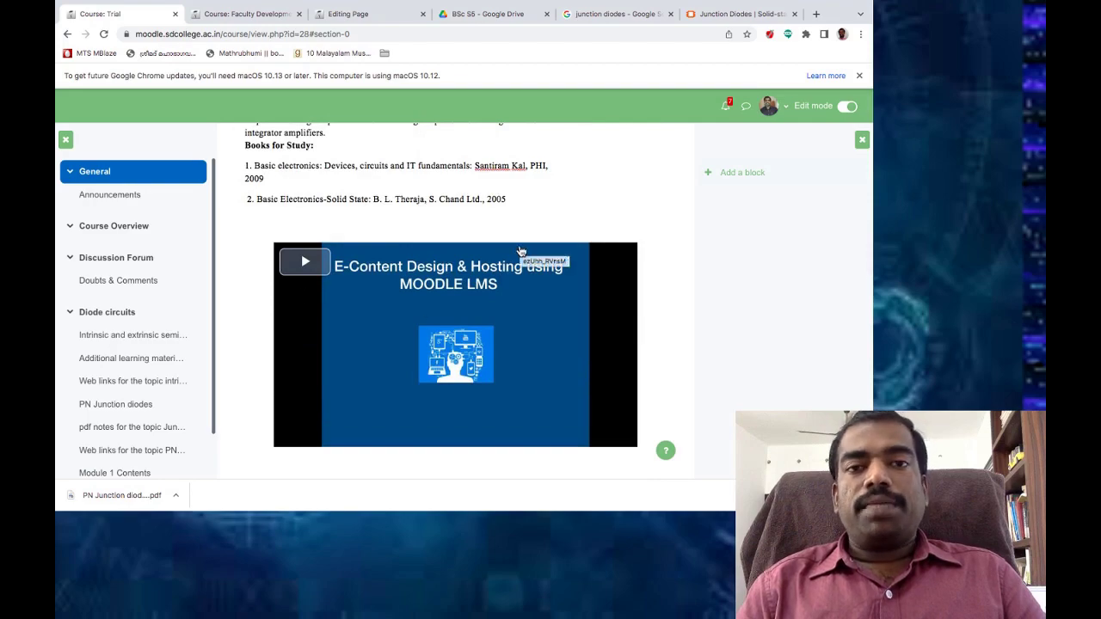
{"action": "scroll", "coordinate": [520, 249], "scroll_direction": "up", "scroll_amount": 20}
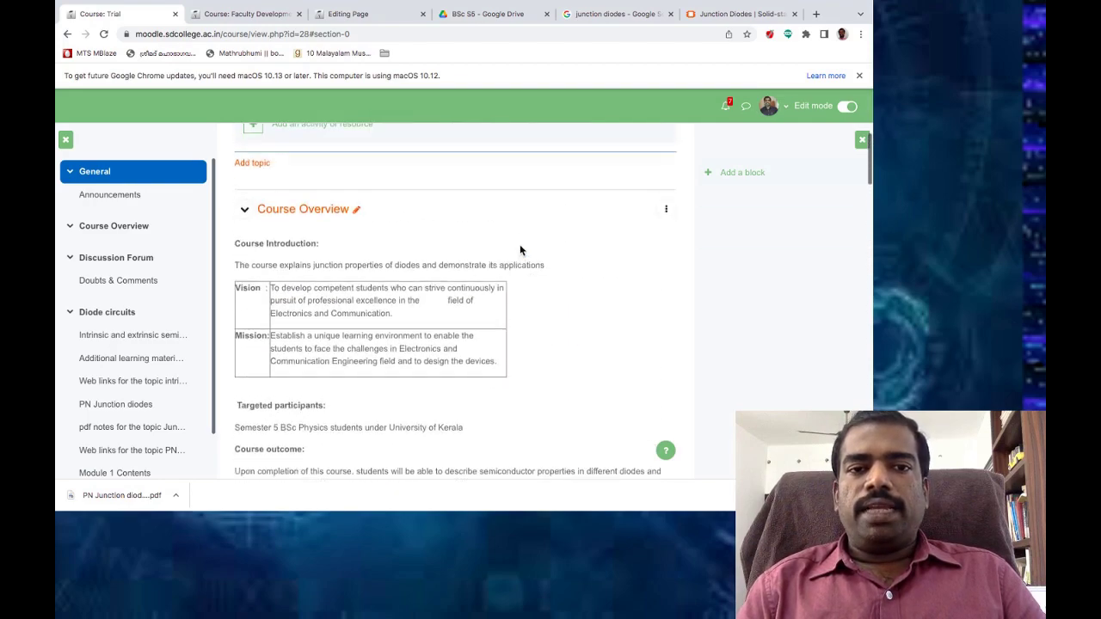
Open the Course Overview topic for editing to view its summary editor, and return to the course page without saving.
{"action": "left_click", "coordinate": [665, 224]}
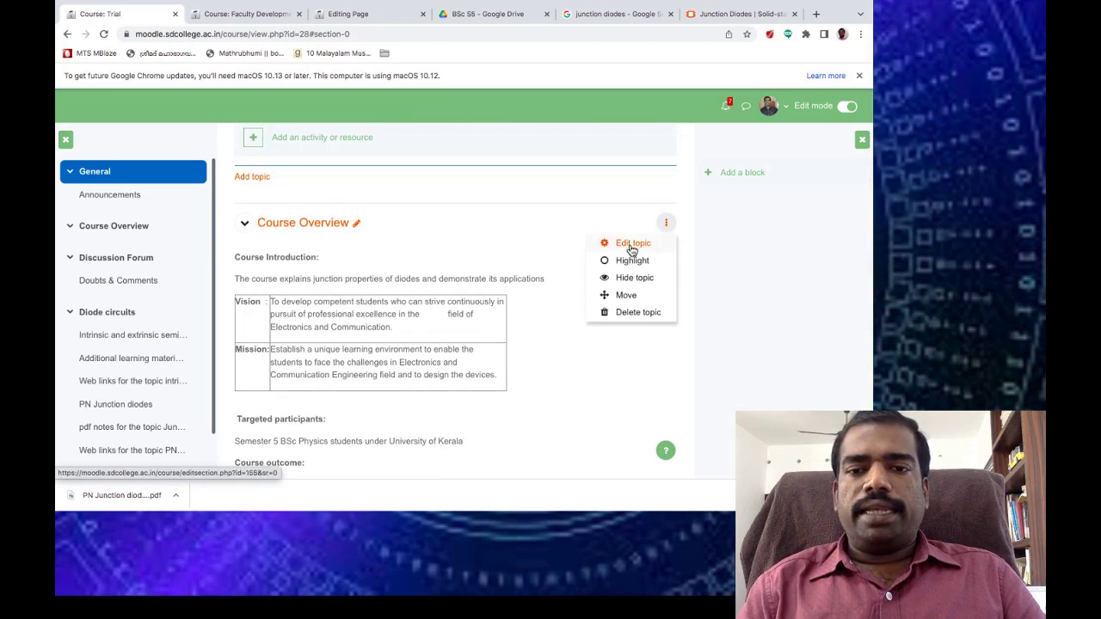
{"action": "left_click", "coordinate": [633, 241]}
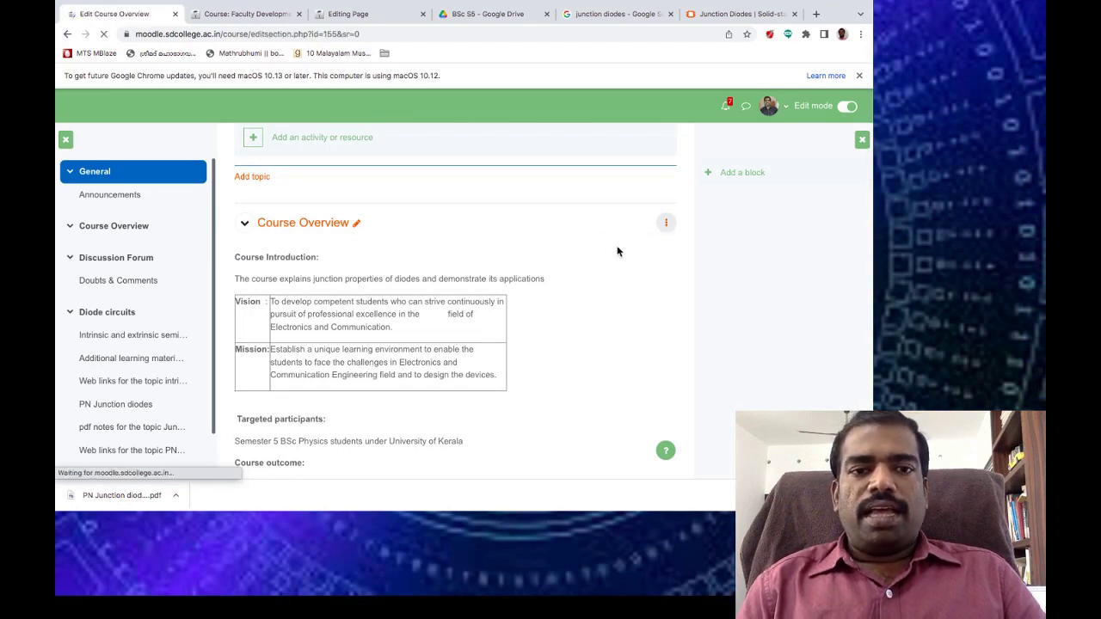
{"action": "scroll", "coordinate": [560, 358], "scroll_direction": "down", "scroll_amount": 3}
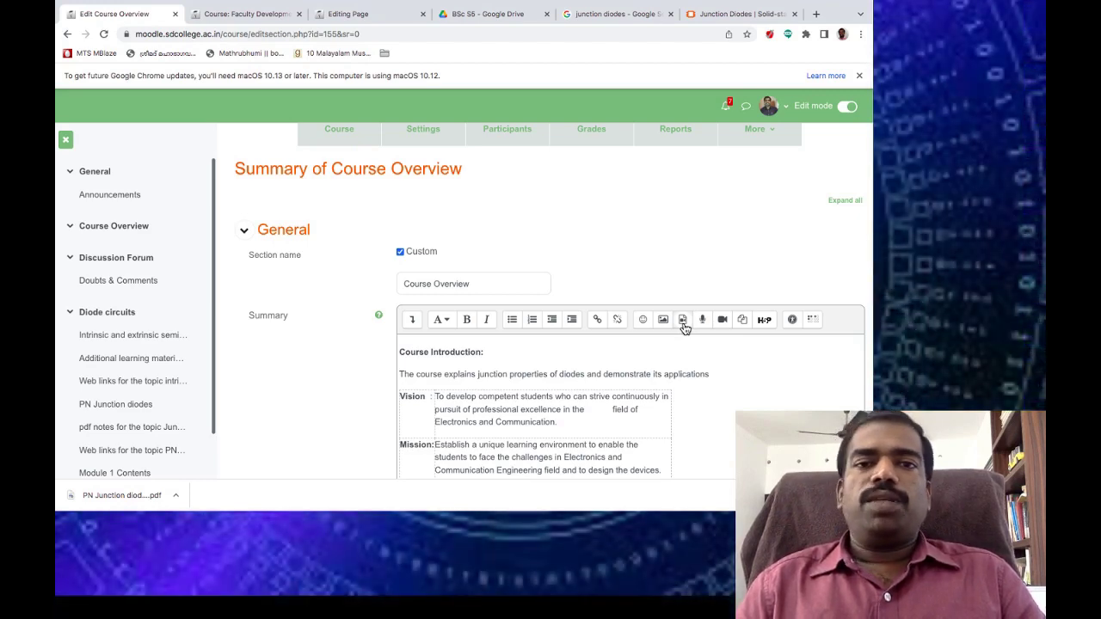
{"action": "left_click", "coordinate": [91, 176]}
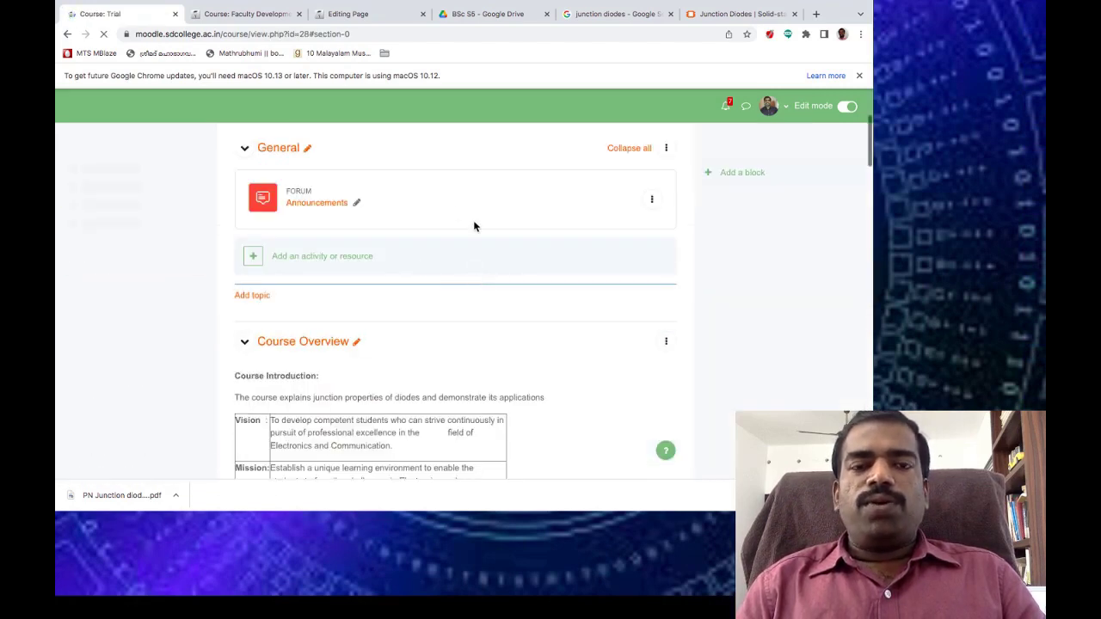
Start adding a new Label resource at the end of the Diode circuits section.
{"action": "scroll", "coordinate": [474, 226], "scroll_direction": "down", "scroll_amount": 5}
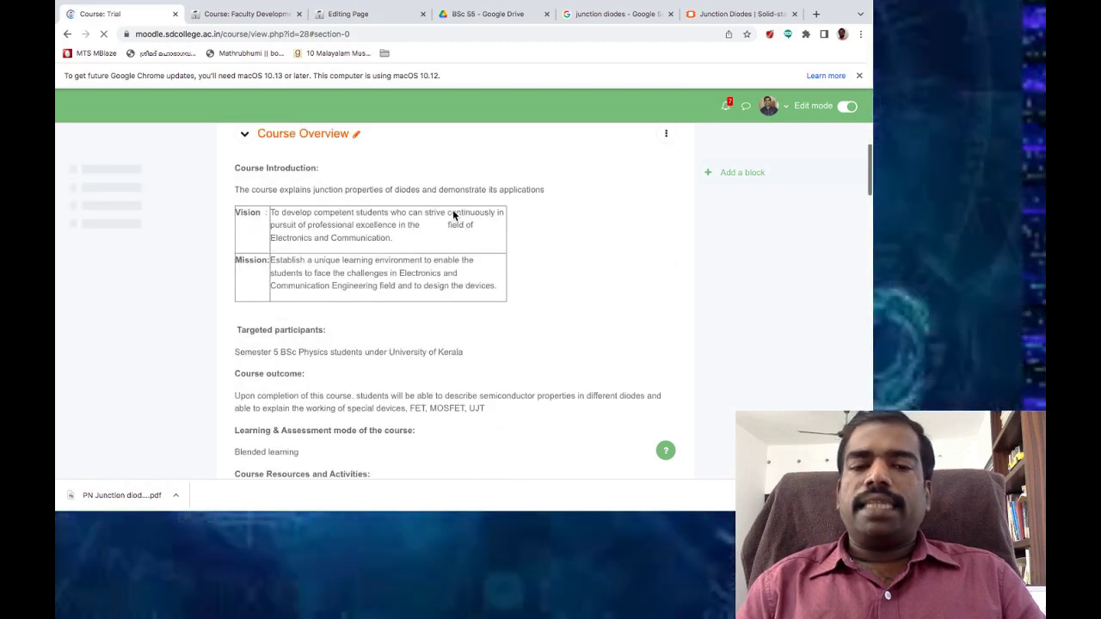
{"action": "scroll", "coordinate": [455, 387], "scroll_direction": "down", "scroll_amount": 15}
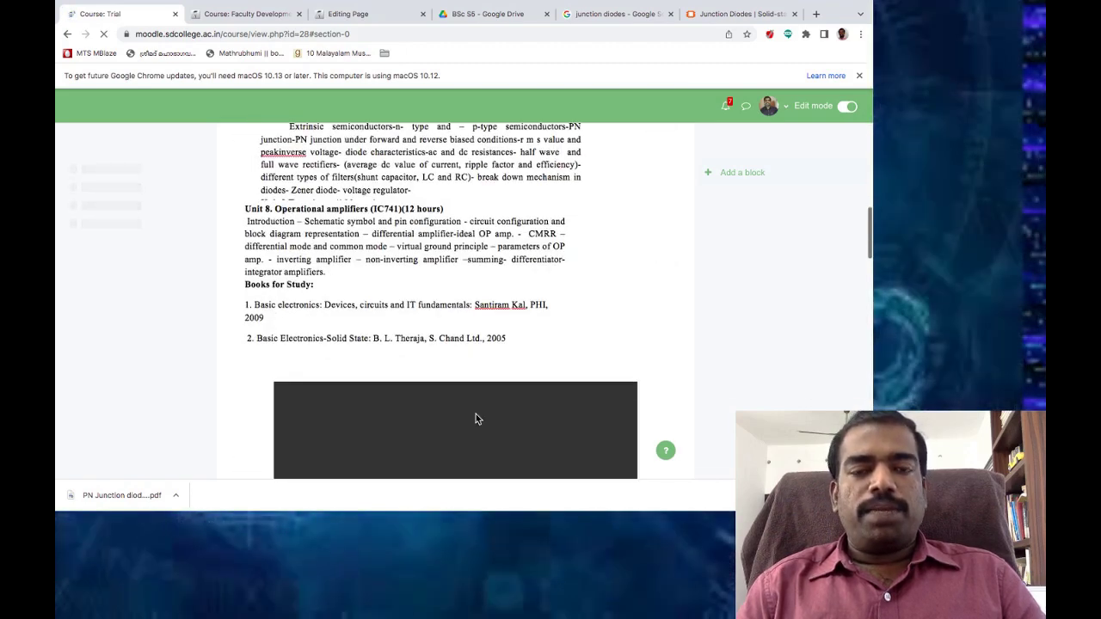
{"action": "scroll", "coordinate": [476, 417], "scroll_direction": "down", "scroll_amount": 5}
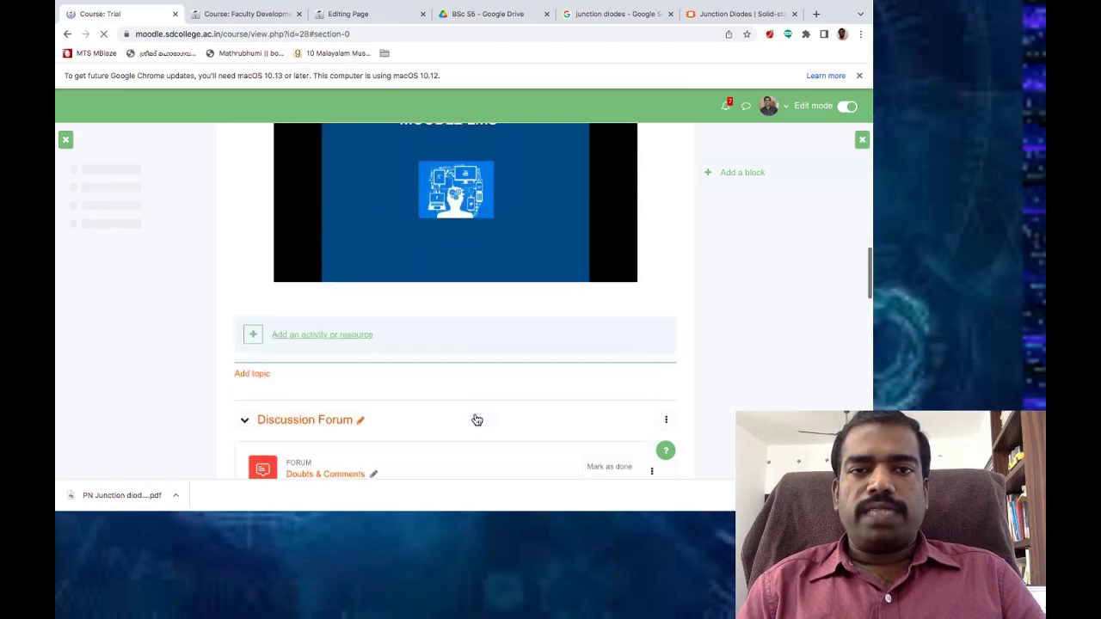
{"action": "scroll", "coordinate": [476, 414], "scroll_direction": "down", "scroll_amount": 3}
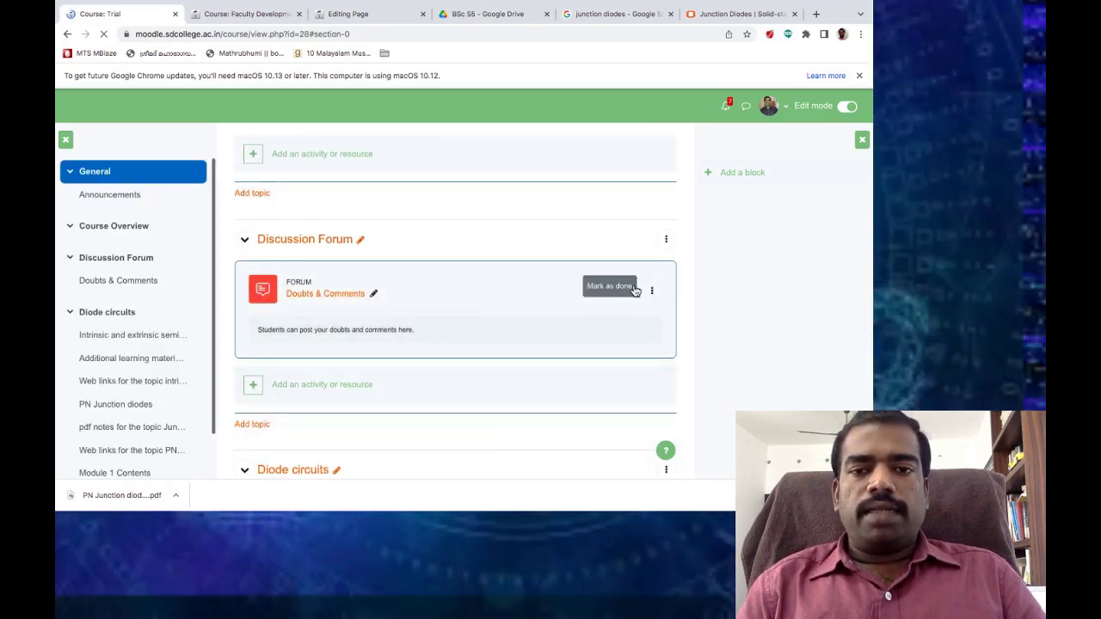
{"action": "scroll", "coordinate": [619, 288], "scroll_direction": "down", "scroll_amount": 5}
{"action": "scroll", "coordinate": [633, 285], "scroll_direction": "down", "scroll_amount": 4}
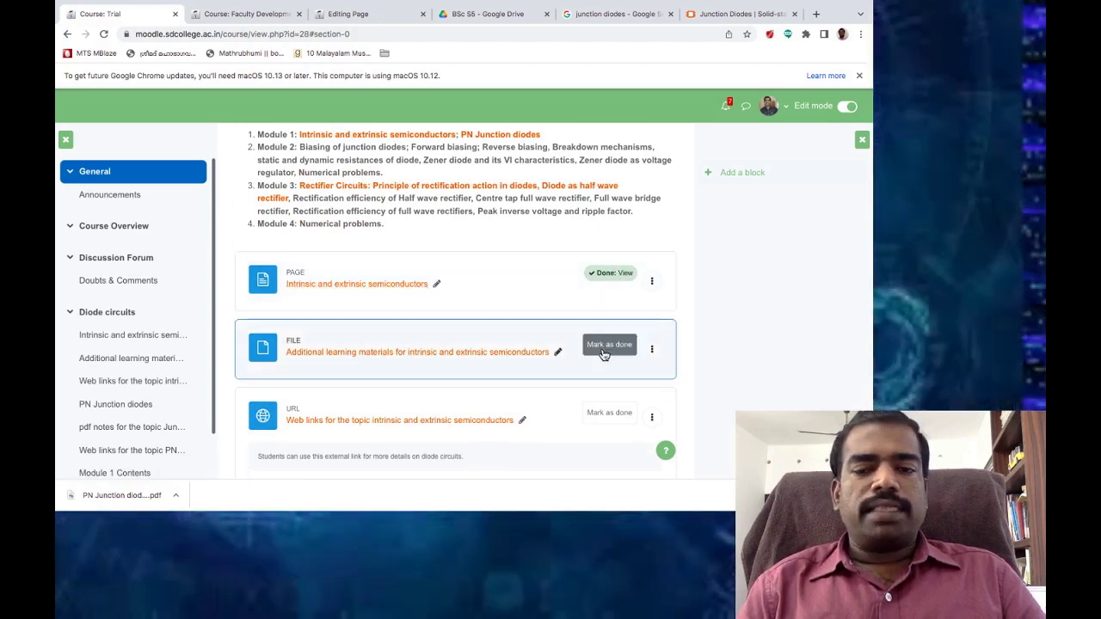
{"action": "scroll", "coordinate": [604, 355], "scroll_direction": "down", "scroll_amount": 10}
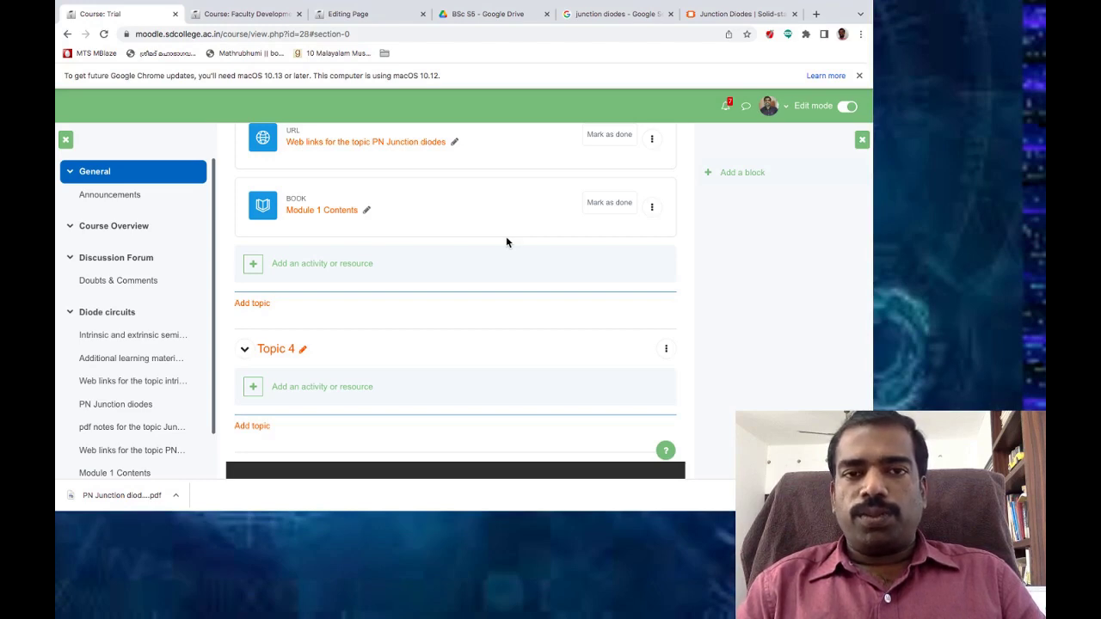
{"action": "left_click", "coordinate": [300, 267]}
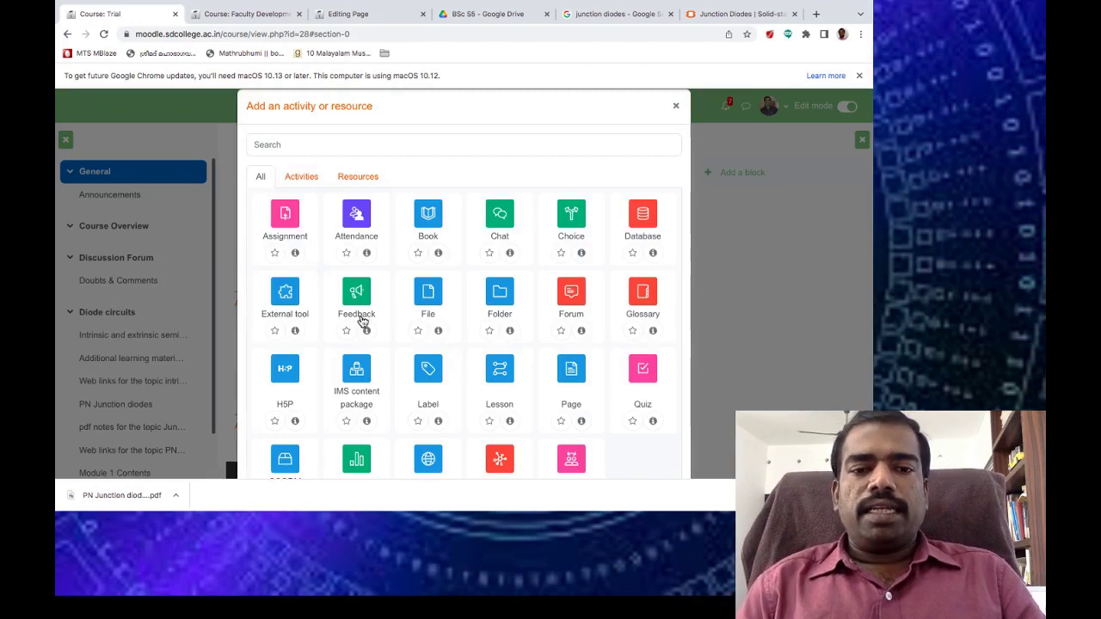
{"action": "scroll", "coordinate": [477, 313], "scroll_direction": "down", "scroll_amount": 2}
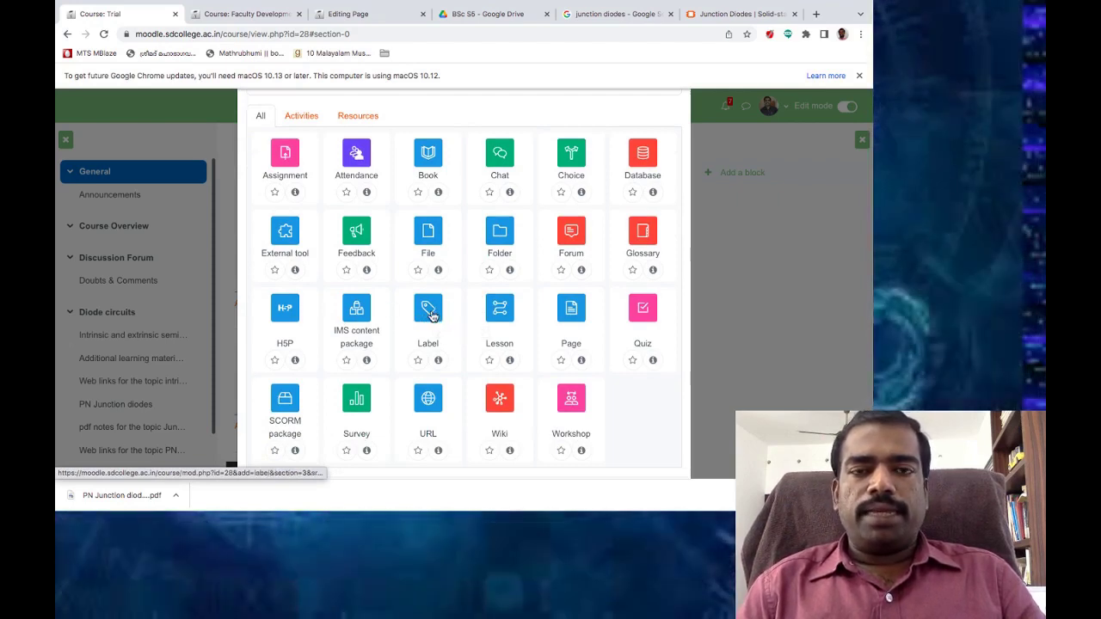
{"action": "left_click", "coordinate": [431, 316]}
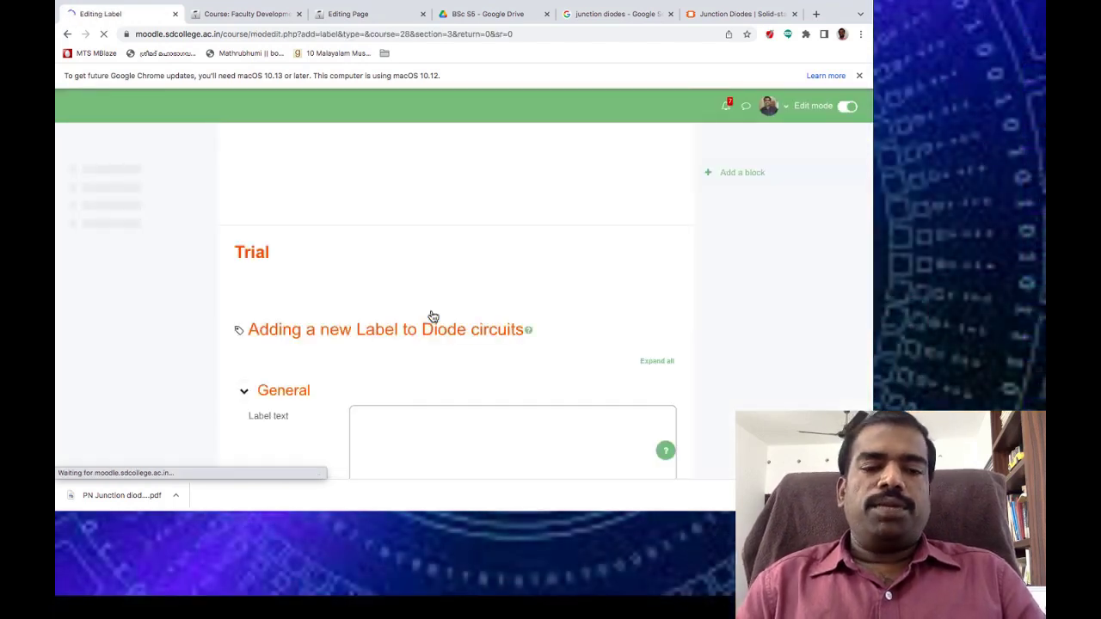
Enter the label text "Students please see this video which covers the topic on Zener diode" and start inserting a video on the line below.
{"action": "scroll", "coordinate": [433, 316], "scroll_direction": "down", "scroll_amount": 3}
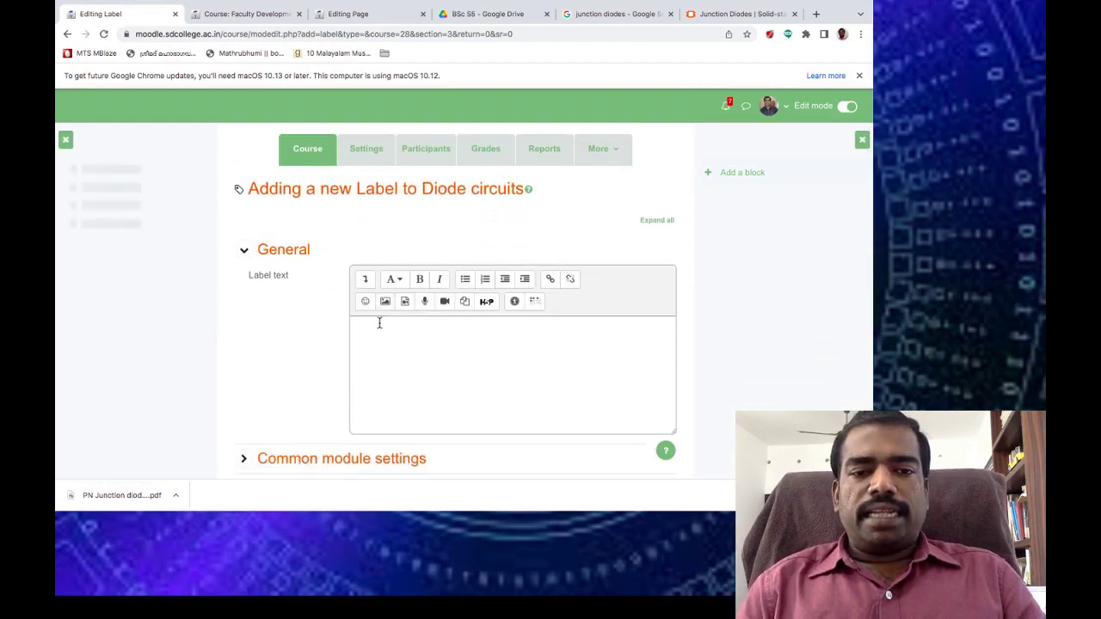
{"action": "scroll", "coordinate": [383, 333], "scroll_direction": "down", "scroll_amount": 2}
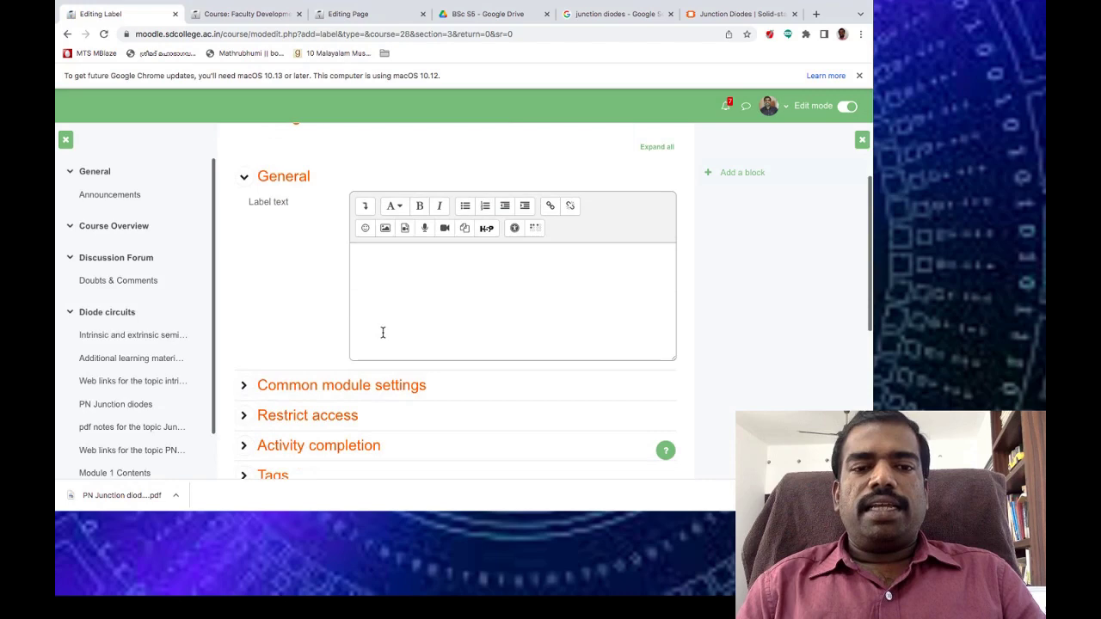
{"action": "left_click", "coordinate": [369, 257]}
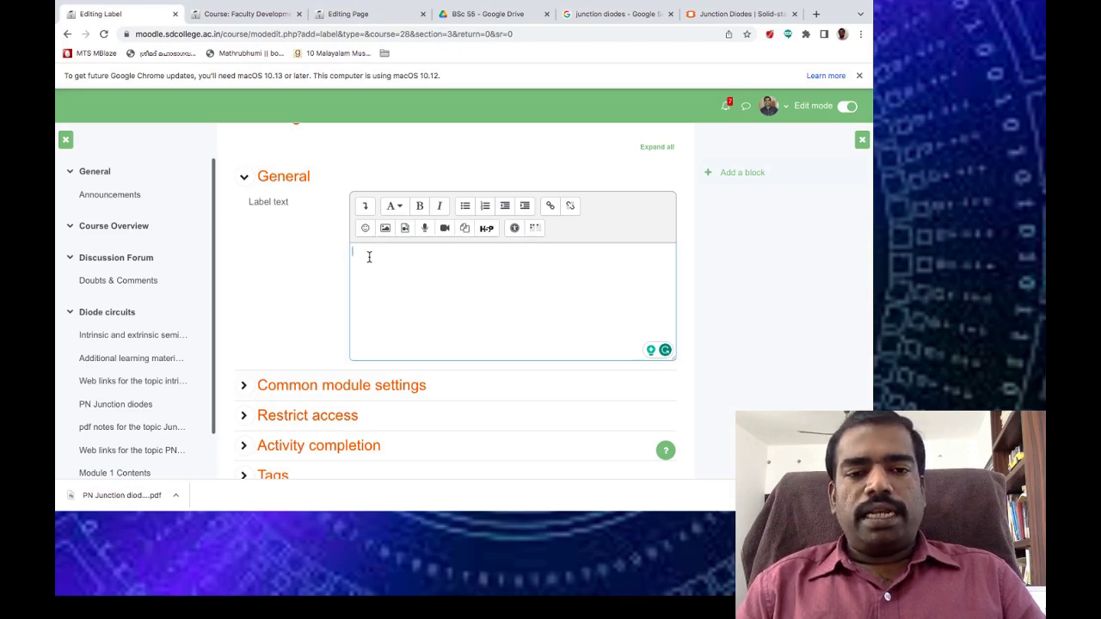
{"action": "type", "text": "Sr"}
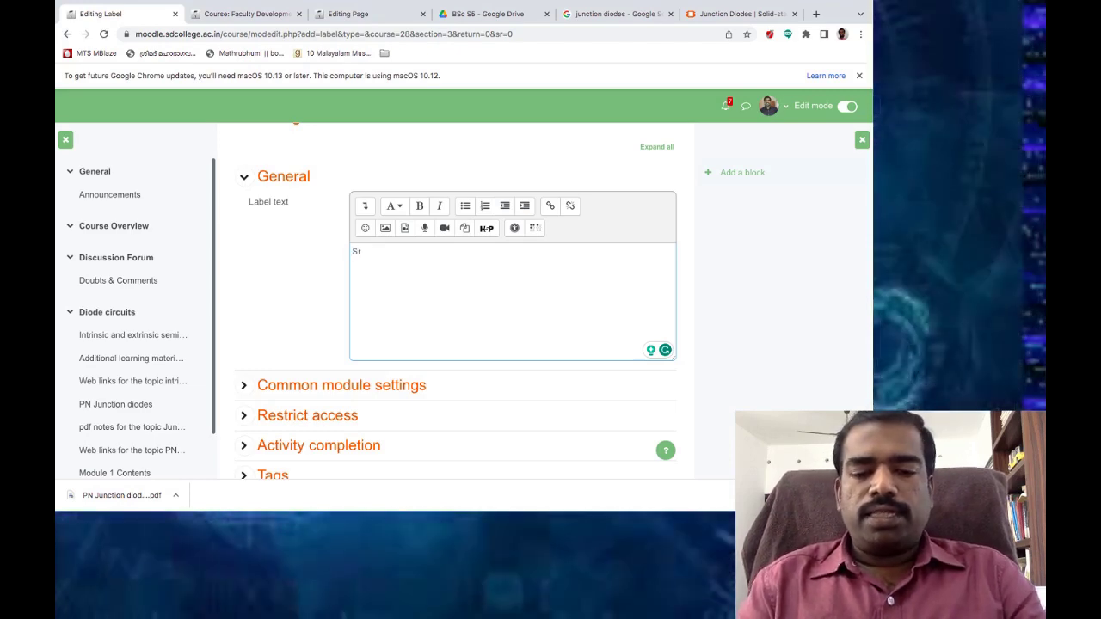
{"action": "type", "text": "udents please"}
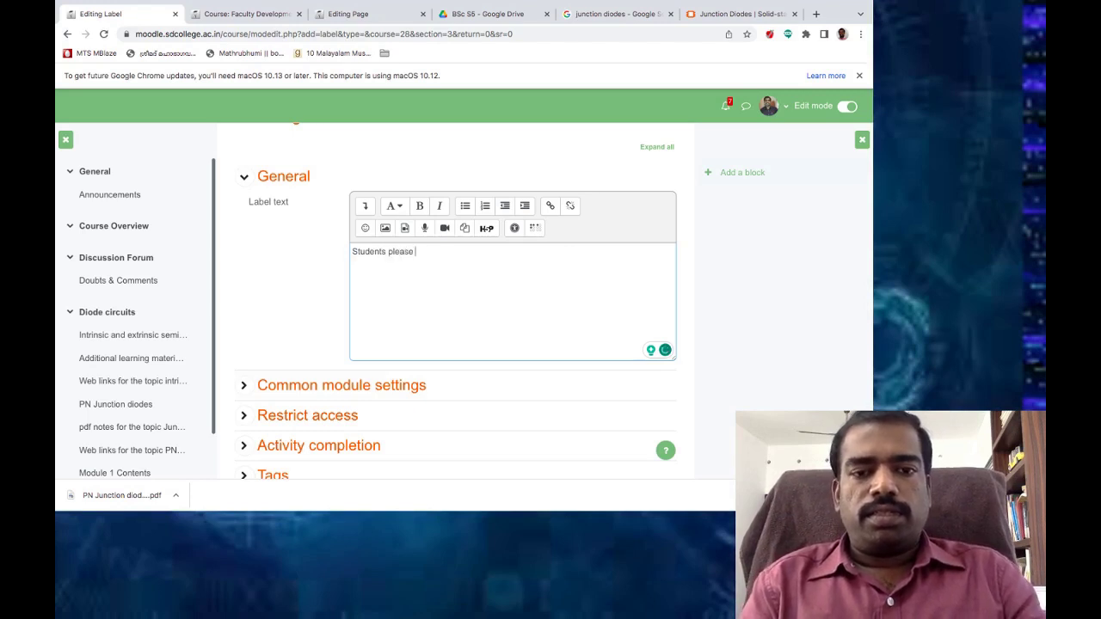
{"action": "type", "text": " see this"}
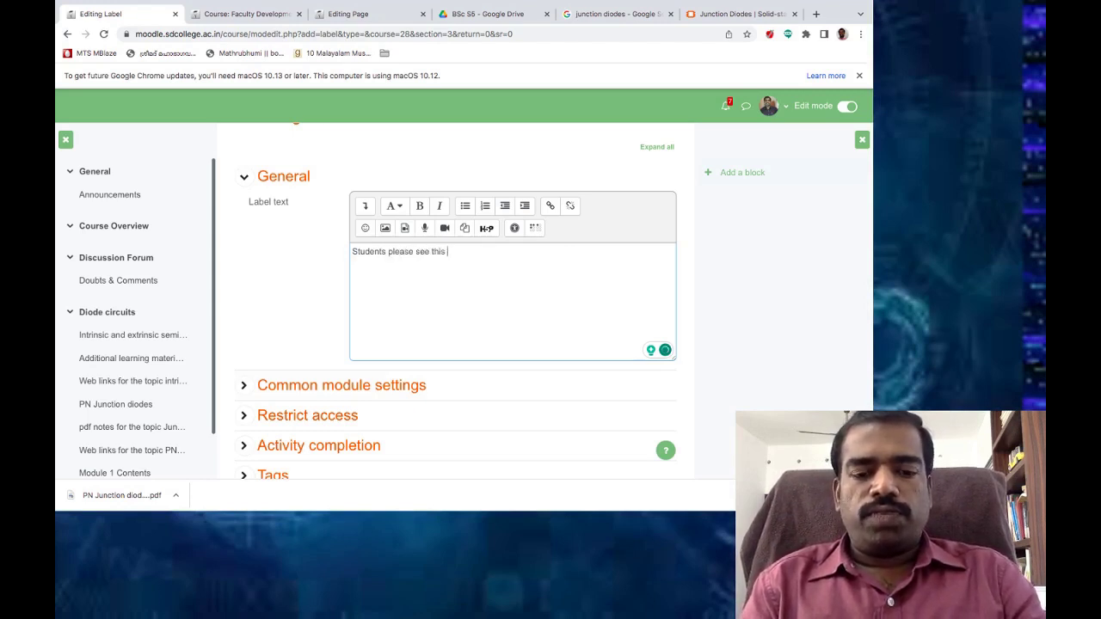
{"action": "type", "text": " video which covers the topic on X"}
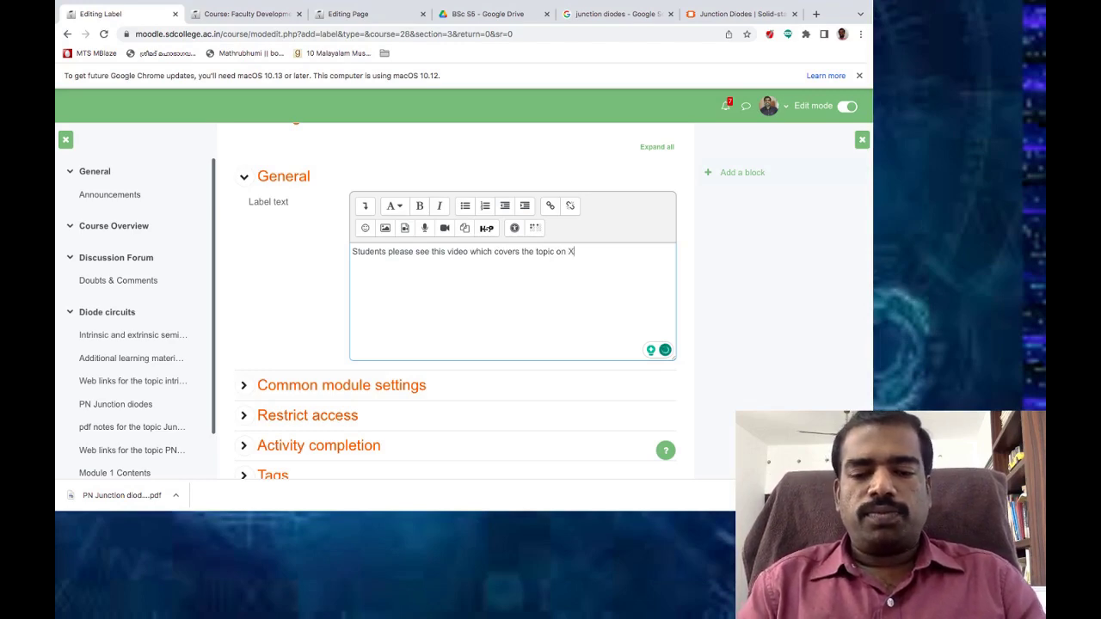
{"action": "type", "text": "ener diode"}
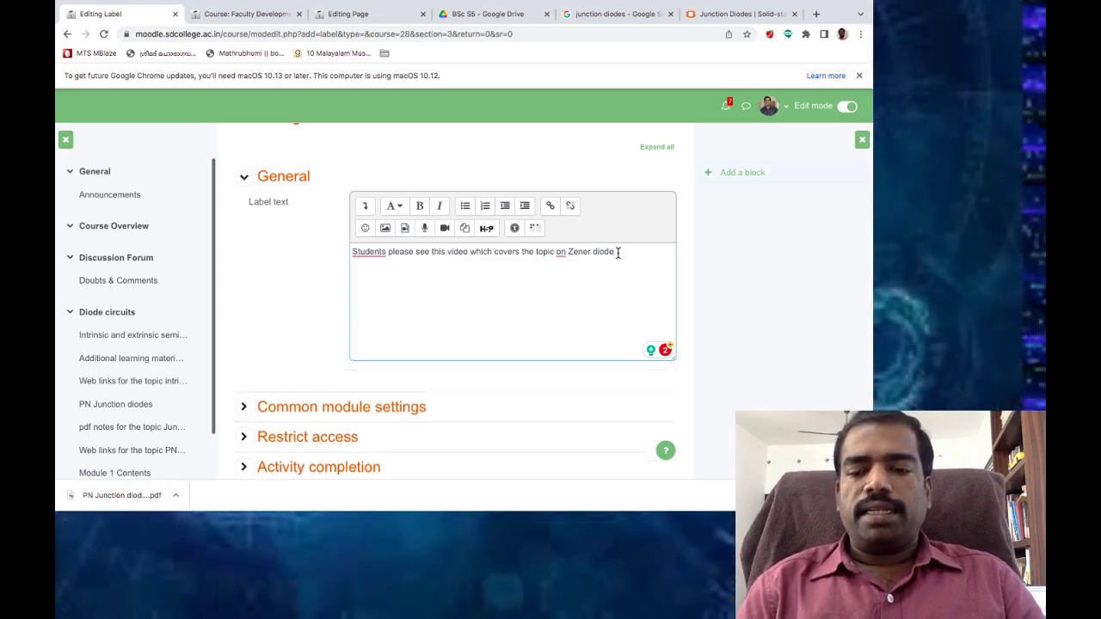
{"action": "key", "text": "Return"}
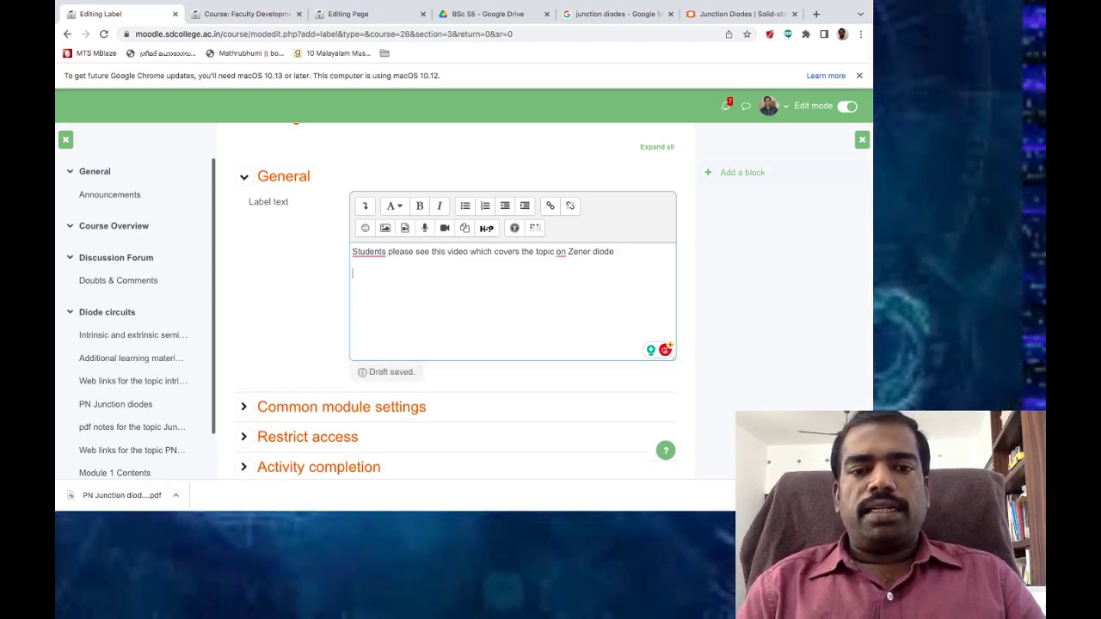
{"action": "left_click", "coordinate": [405, 227]}
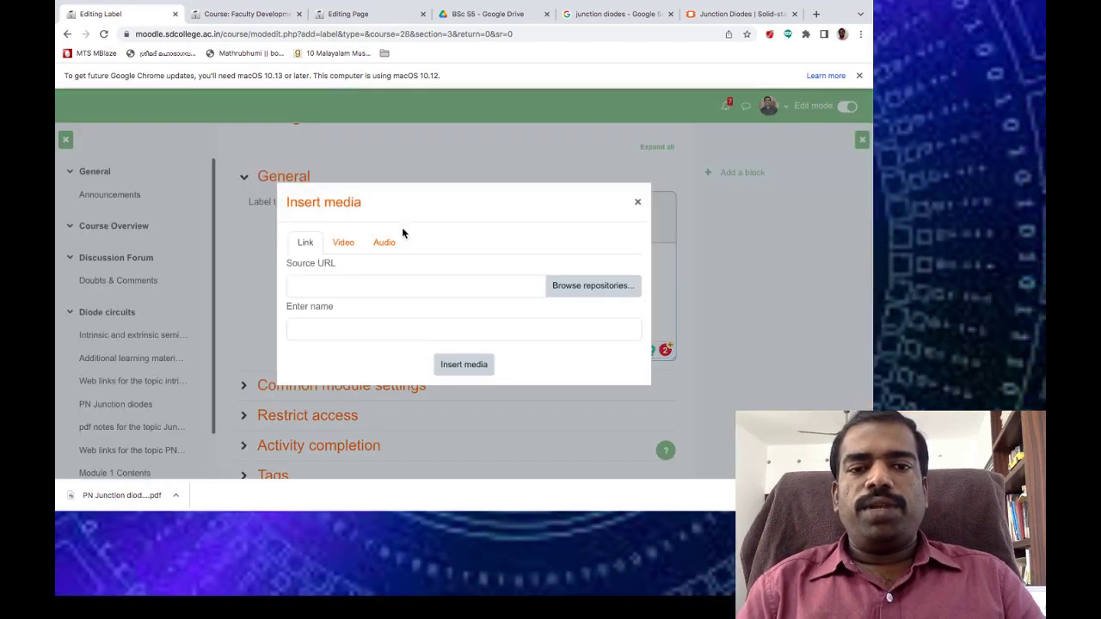
{"action": "left_click", "coordinate": [347, 248]}
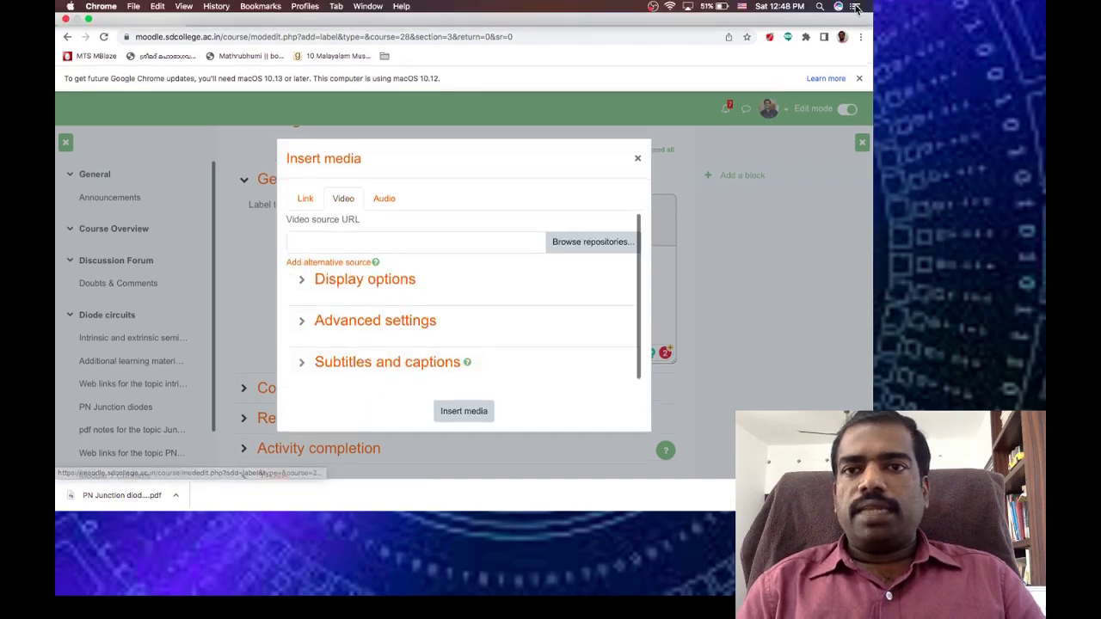
Switch to YouTube in a new browser tab and open the video management page of the account's own channel.
{"action": "left_click", "coordinate": [817, 40]}
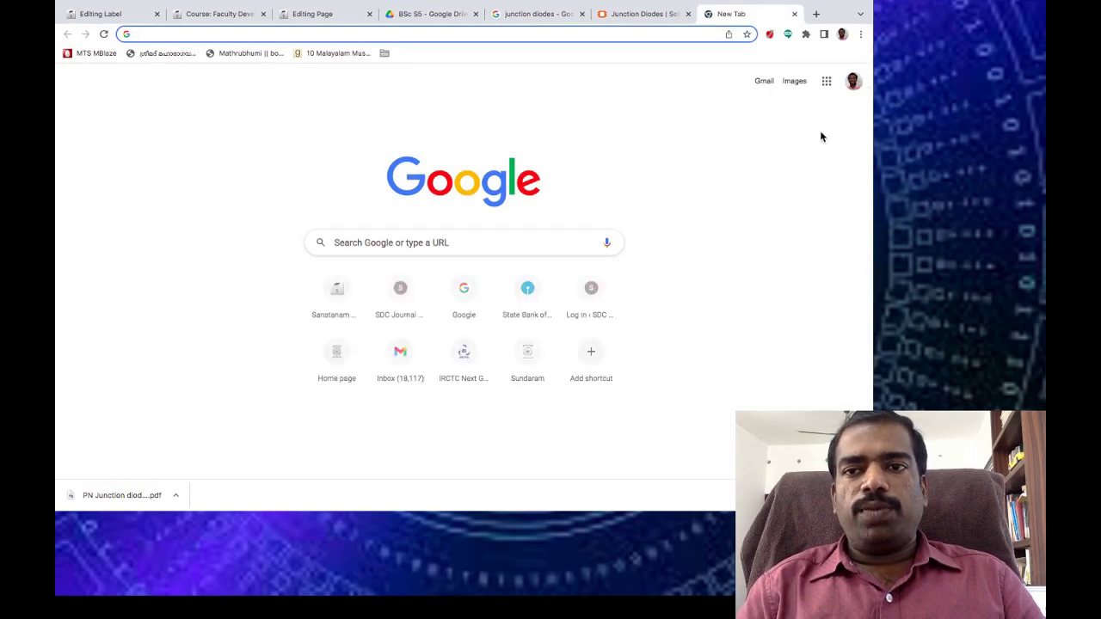
{"action": "left_click", "coordinate": [852, 83]}
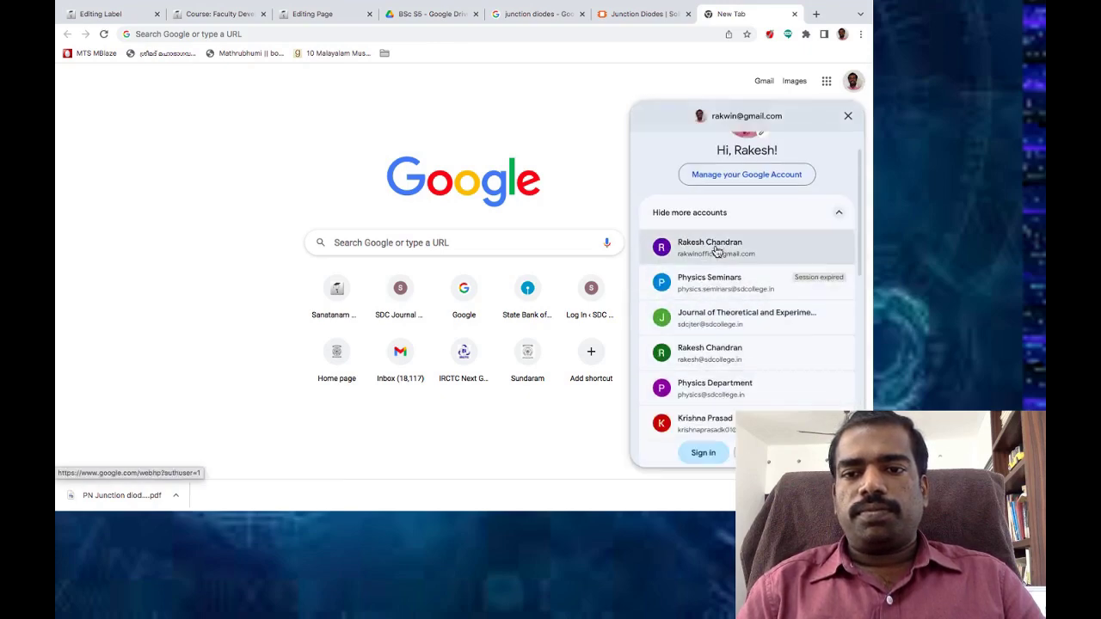
{"action": "left_click", "coordinate": [547, 147]}
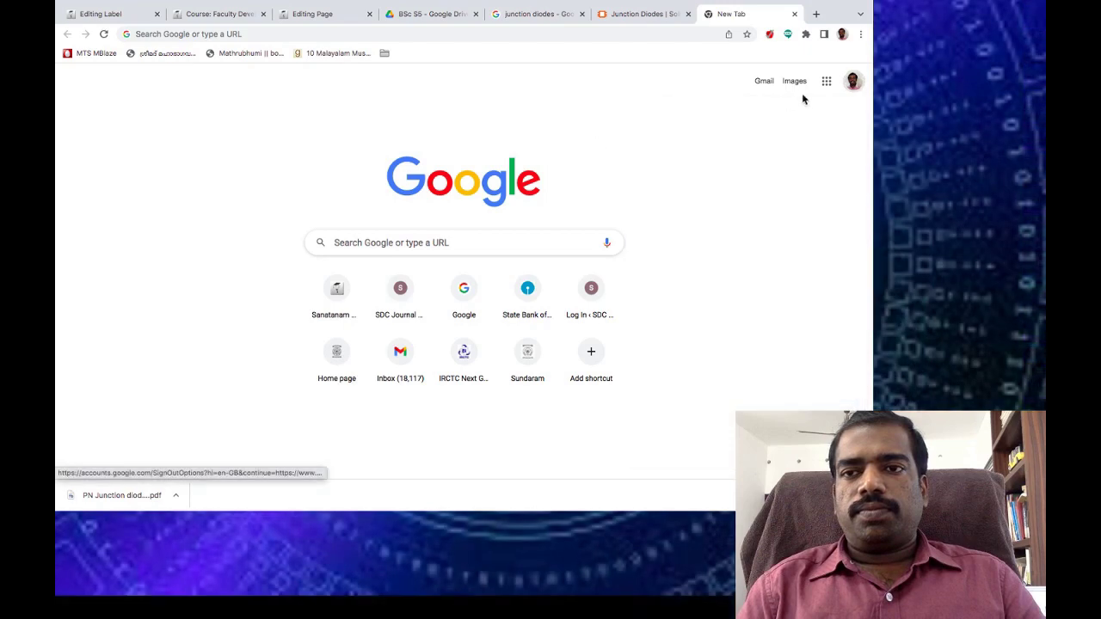
{"action": "left_click", "coordinate": [825, 81]}
{"action": "left_click", "coordinate": [714, 206]}
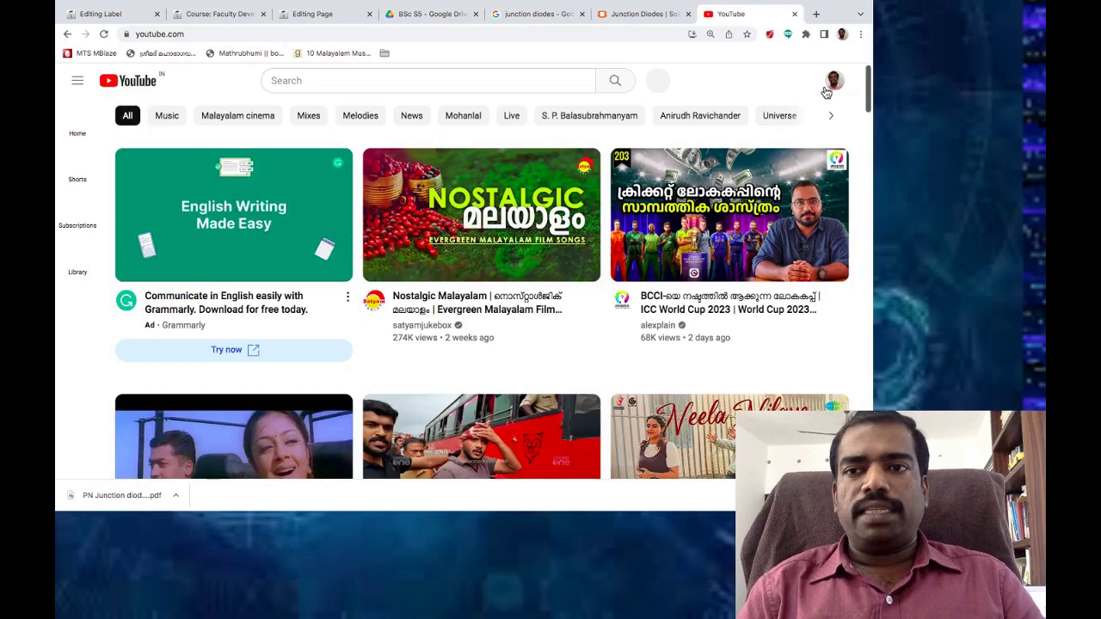
{"action": "left_click", "coordinate": [830, 83]}
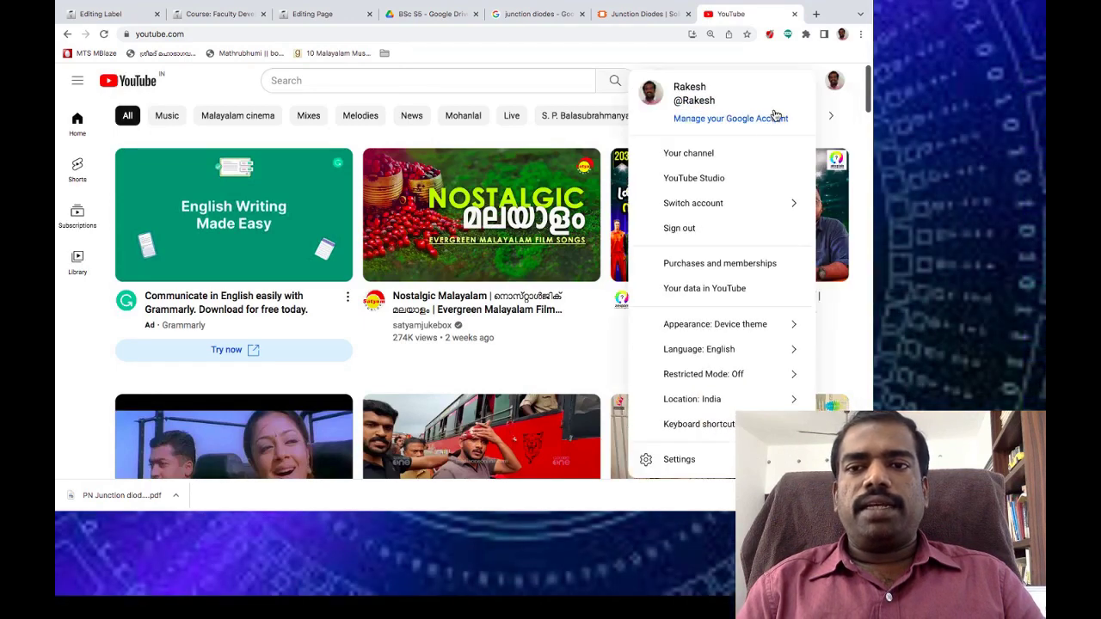
{"action": "left_click", "coordinate": [717, 153]}
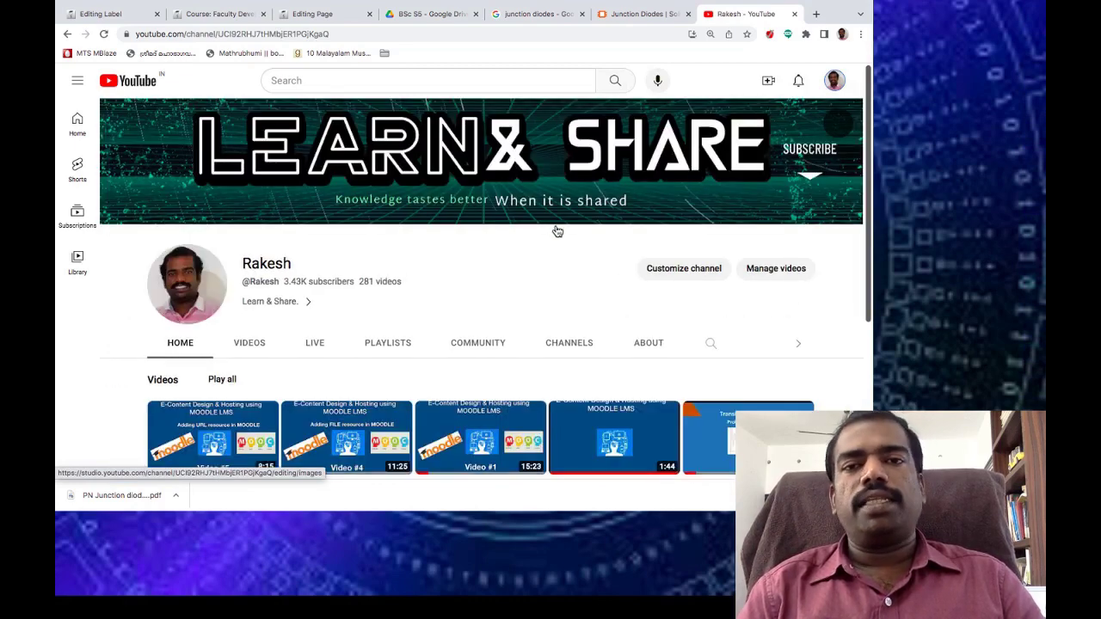
{"action": "left_click", "coordinate": [792, 275]}
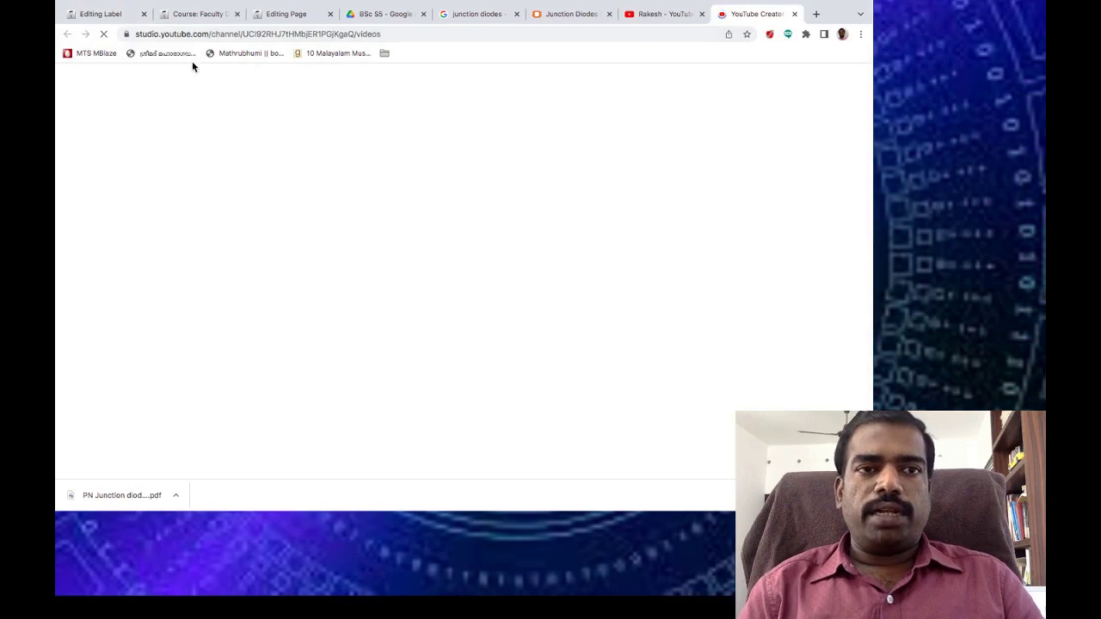
Find "Electronics Tutorial - Part 7 Diode Circuits- Zener diode." by searching the channel for "zener", and copy its video link.
{"action": "left_click", "coordinate": [427, 83]}
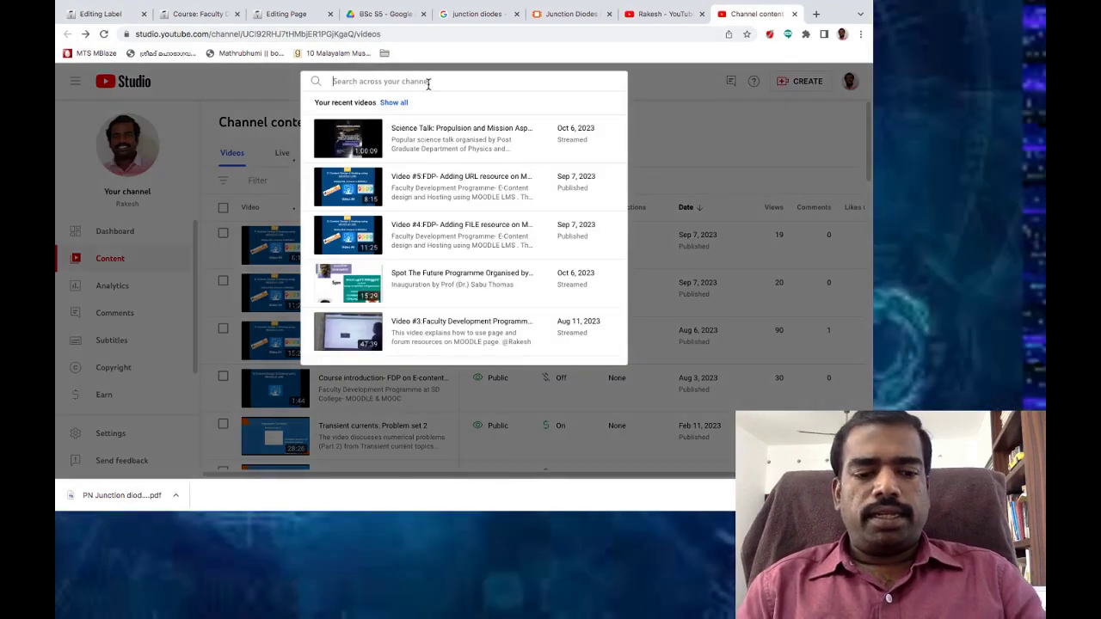
{"action": "type", "text": "zener"}
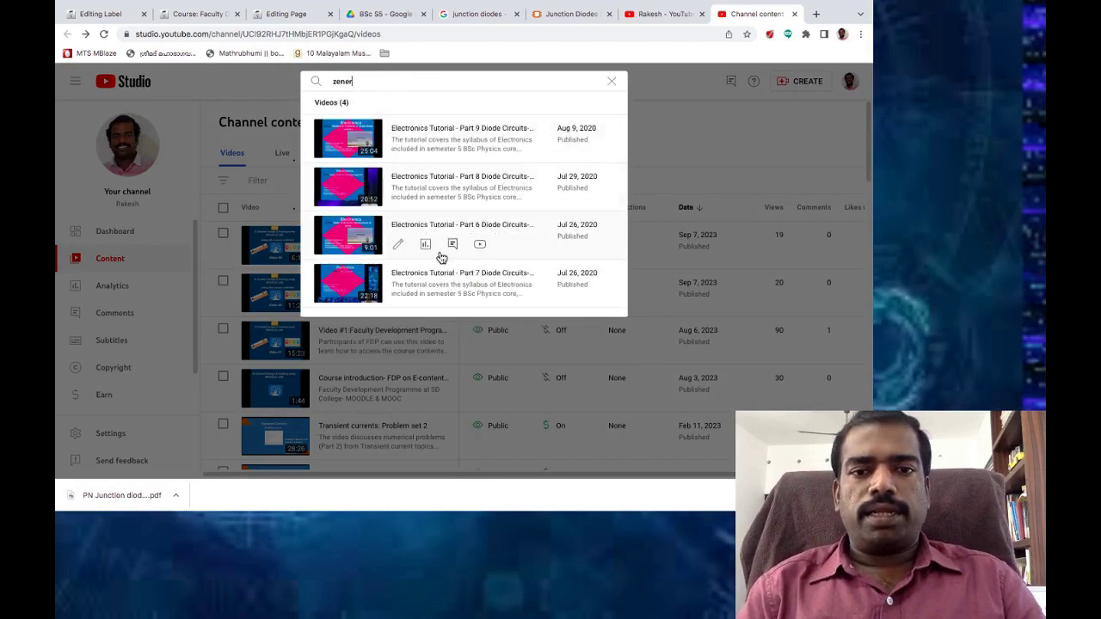
{"action": "left_click", "coordinate": [419, 275]}
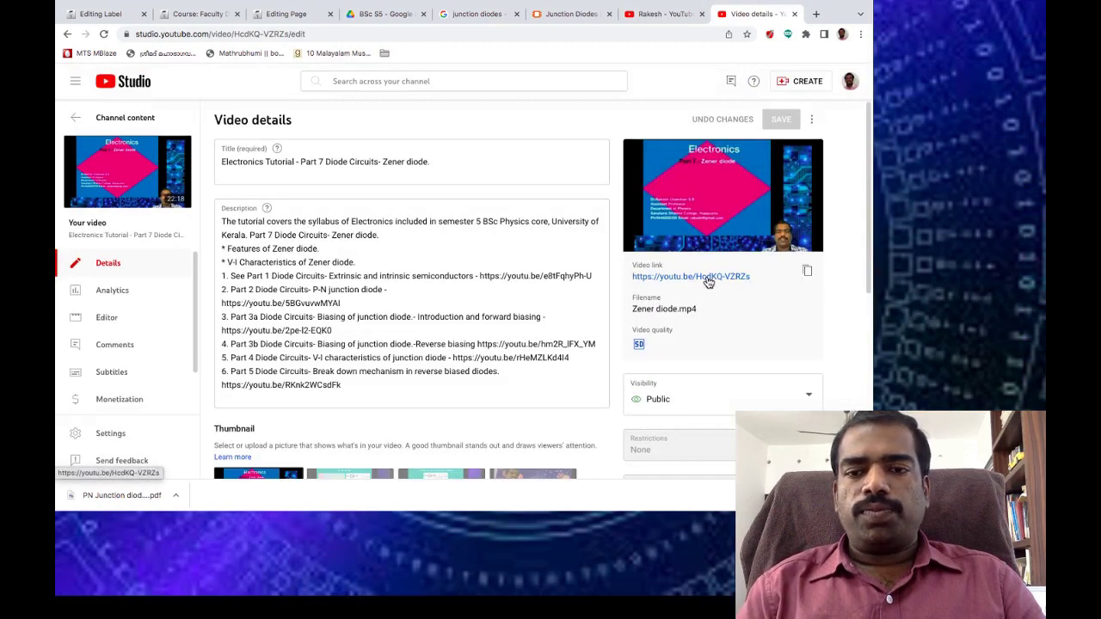
{"action": "right_click", "coordinate": [707, 277]}
{"action": "left_click", "coordinate": [806, 275]}
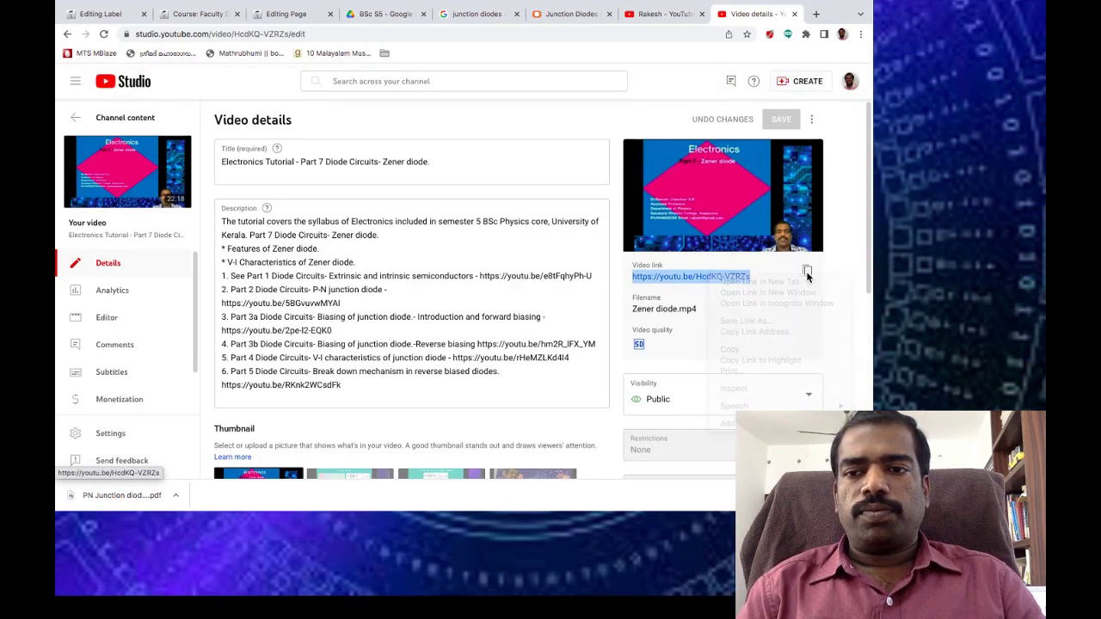
{"action": "left_click", "coordinate": [808, 272]}
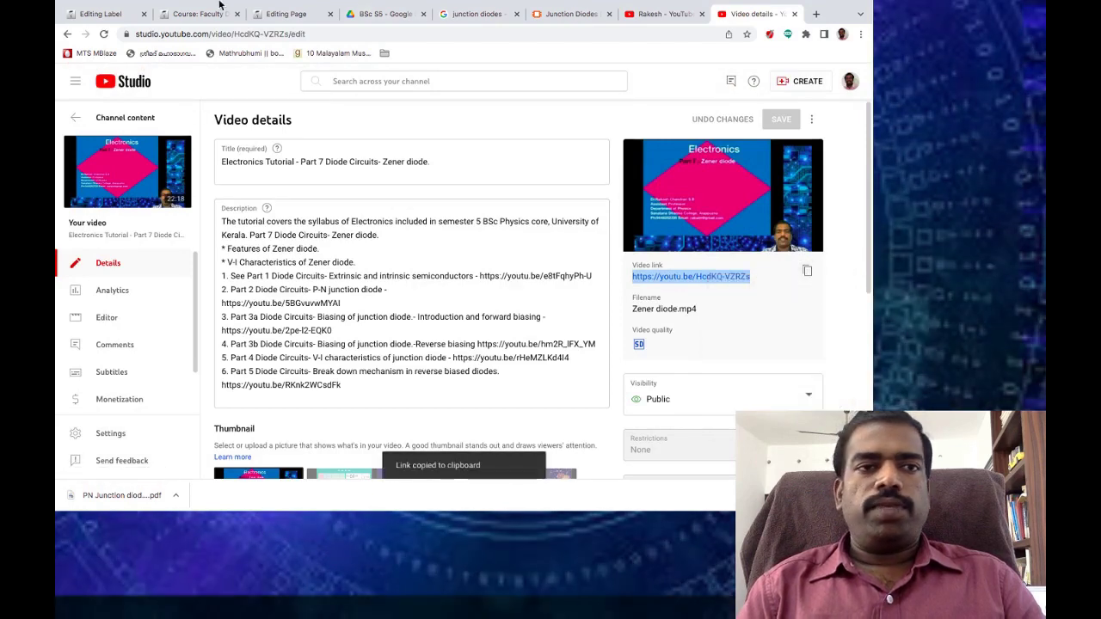
{"action": "left_click", "coordinate": [121, 14]}
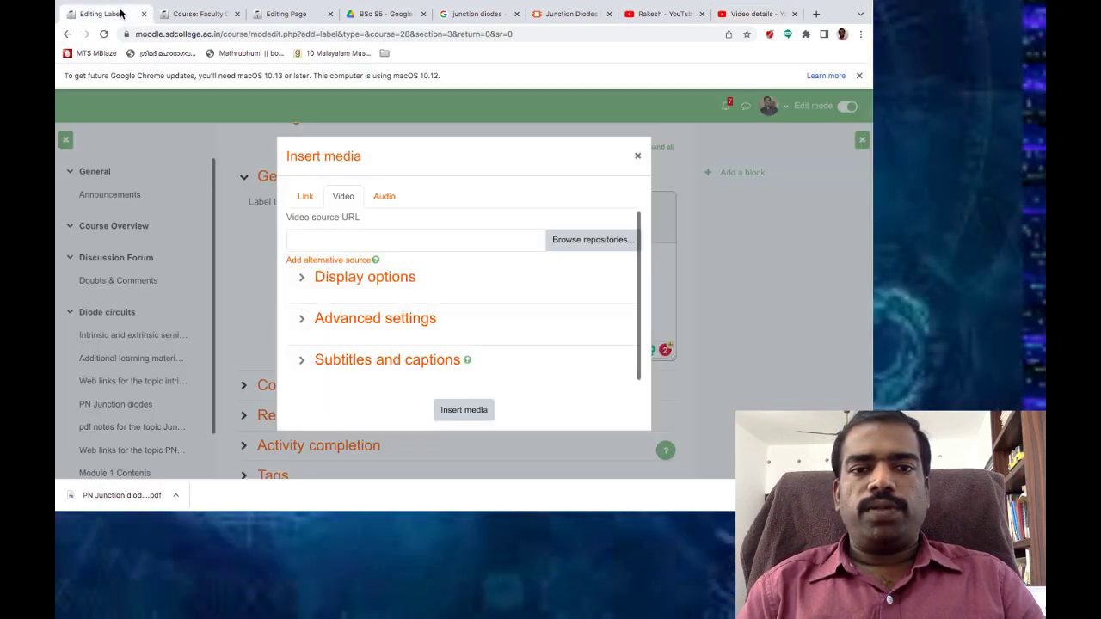
{"action": "left_click", "coordinate": [318, 243]}
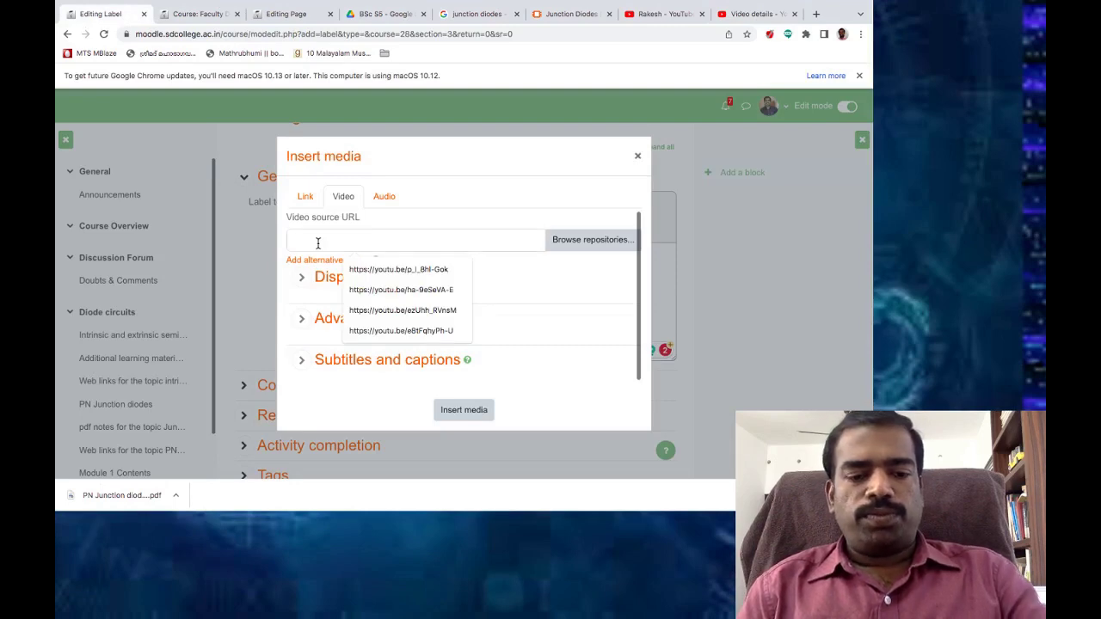
{"action": "key", "text": "super+v"}
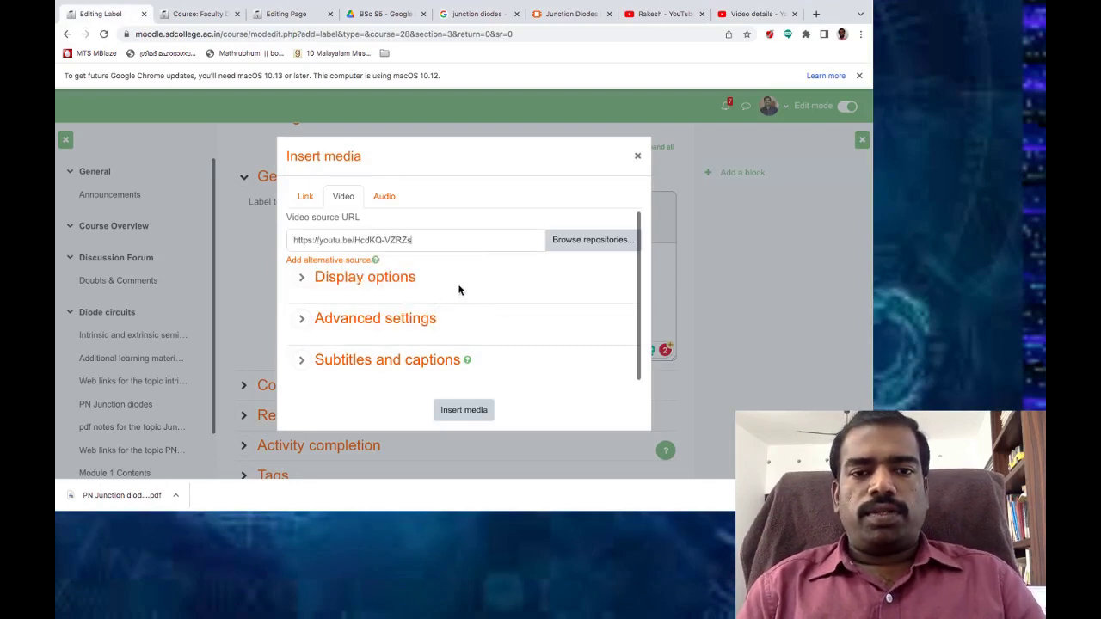
Insert the Zener diode video into the label text, then save the label and return to the course.
{"action": "left_click", "coordinate": [463, 417]}
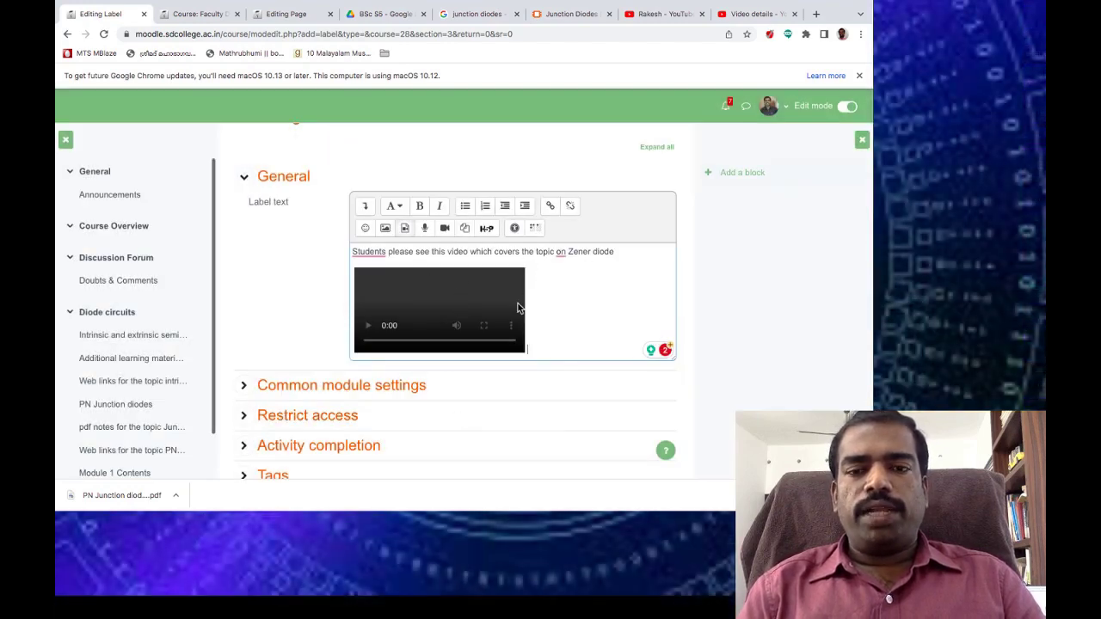
{"action": "scroll", "coordinate": [554, 325], "scroll_direction": "down", "scroll_amount": 1}
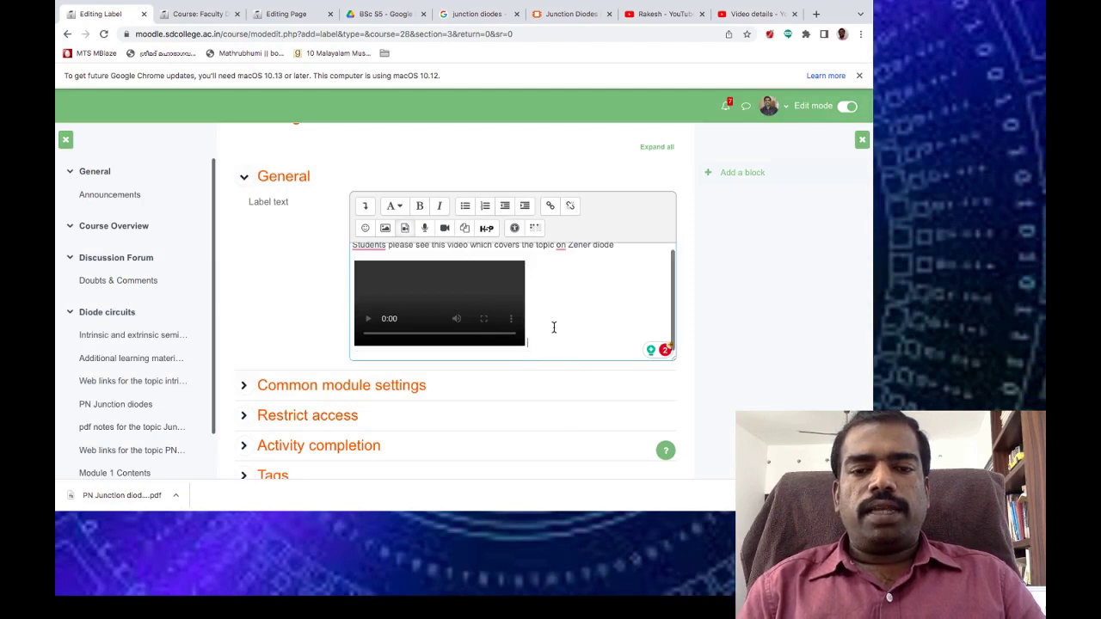
{"action": "scroll", "coordinate": [553, 327], "scroll_direction": "down", "scroll_amount": 4}
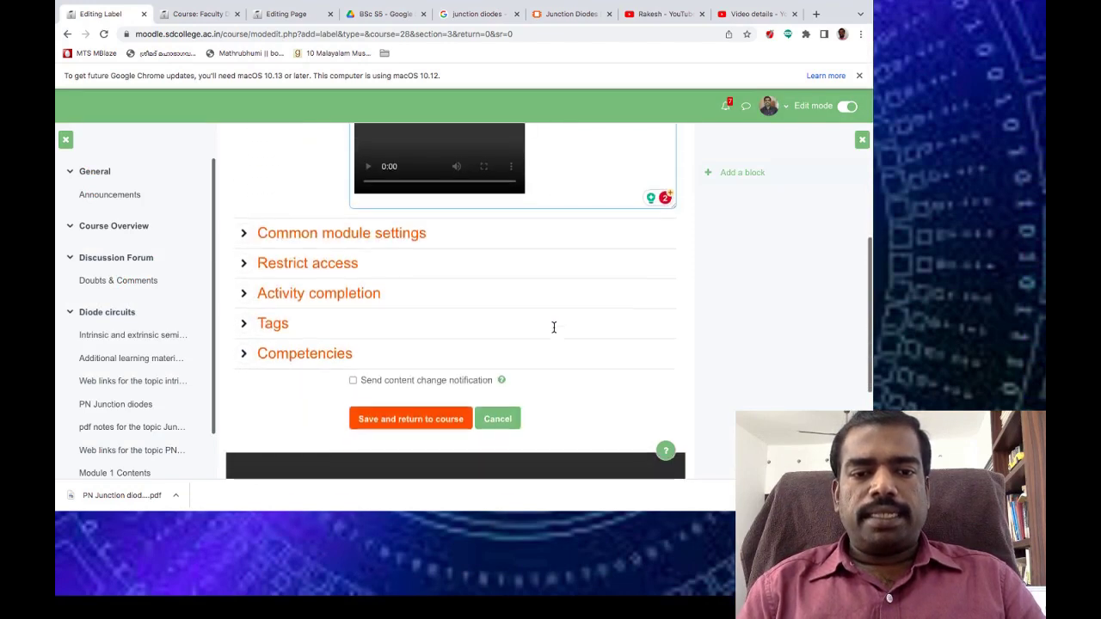
{"action": "left_click", "coordinate": [414, 420]}
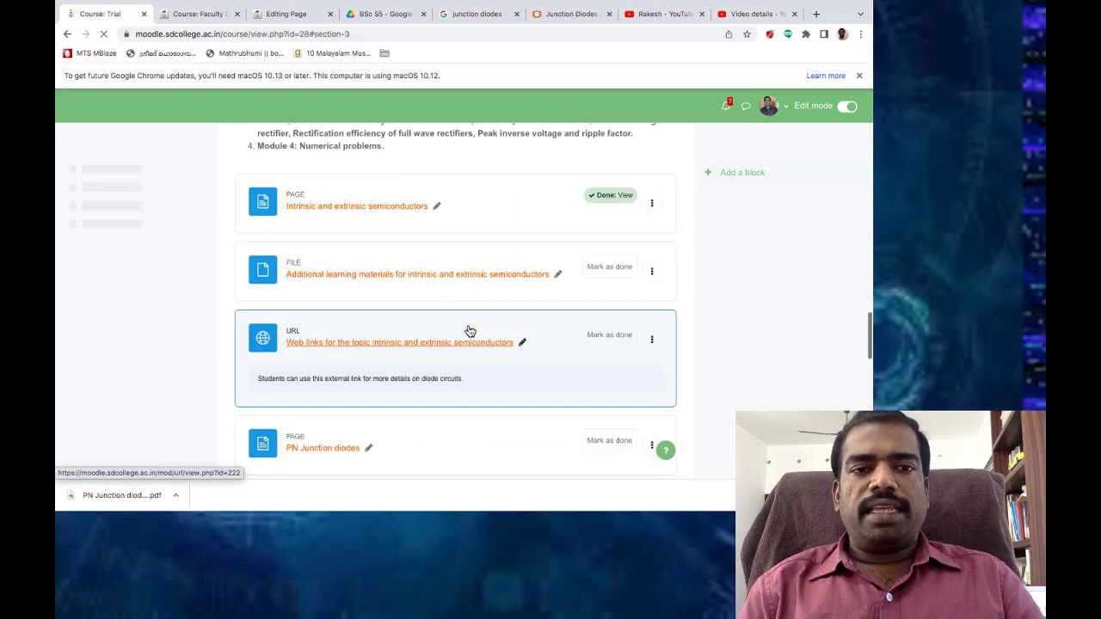
Examine how the new label's text and embedded Zener diode video appear at the end of the Diode circuits section.
{"action": "scroll", "coordinate": [469, 331], "scroll_direction": "down", "scroll_amount": 10}
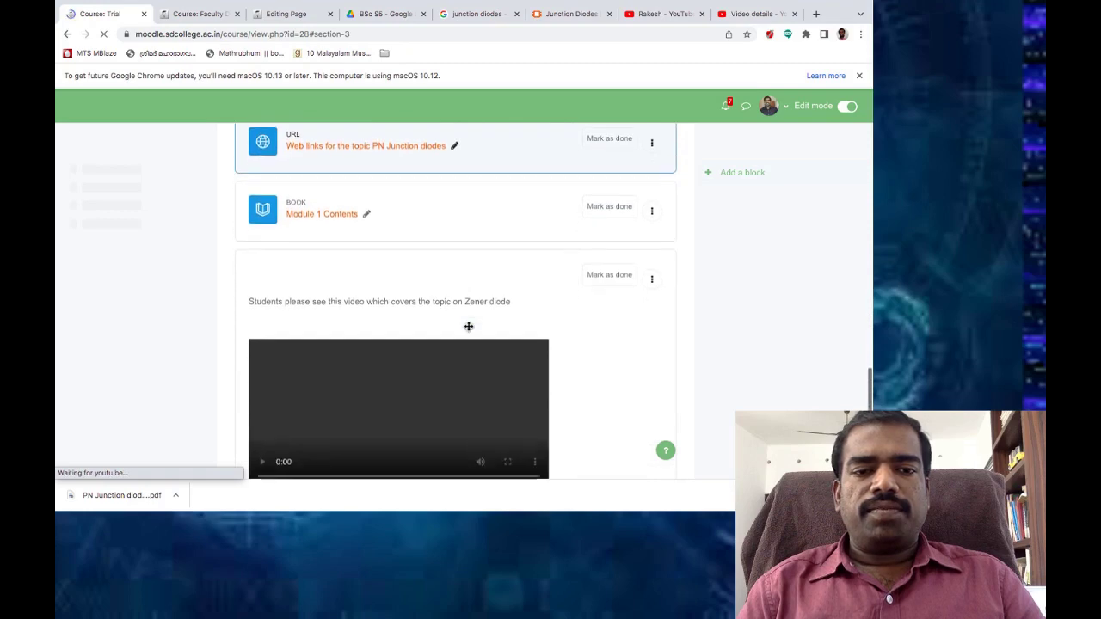
{"action": "scroll", "coordinate": [464, 325], "scroll_direction": "down", "scroll_amount": 1}
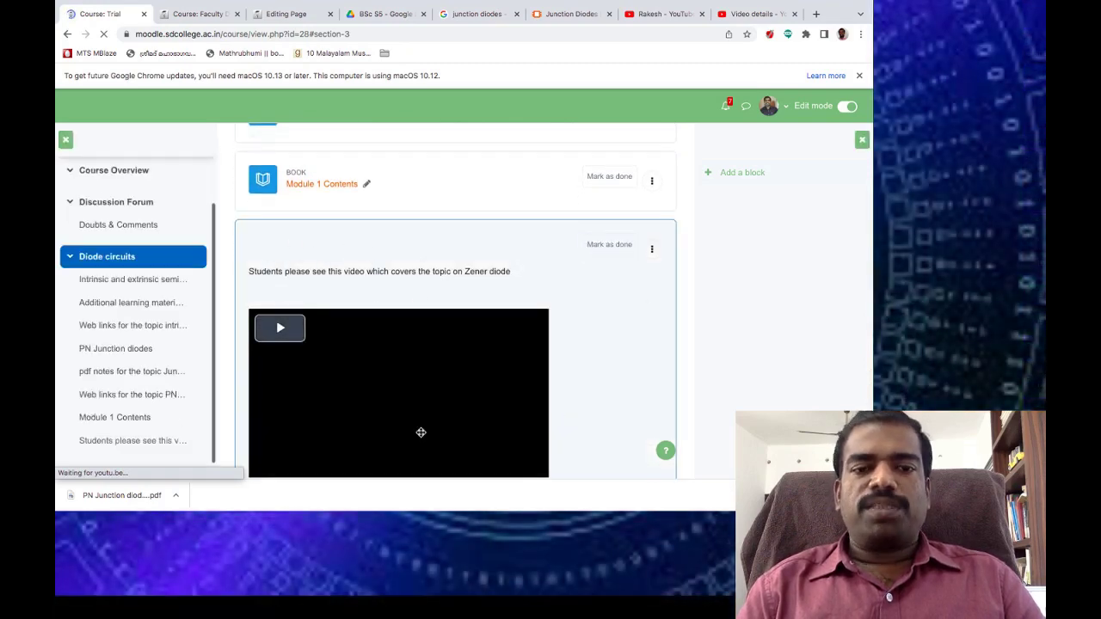
{"action": "scroll", "coordinate": [503, 410], "scroll_direction": "up", "scroll_amount": 5}
{"action": "scroll", "coordinate": [504, 412], "scroll_direction": "down", "scroll_amount": 5}
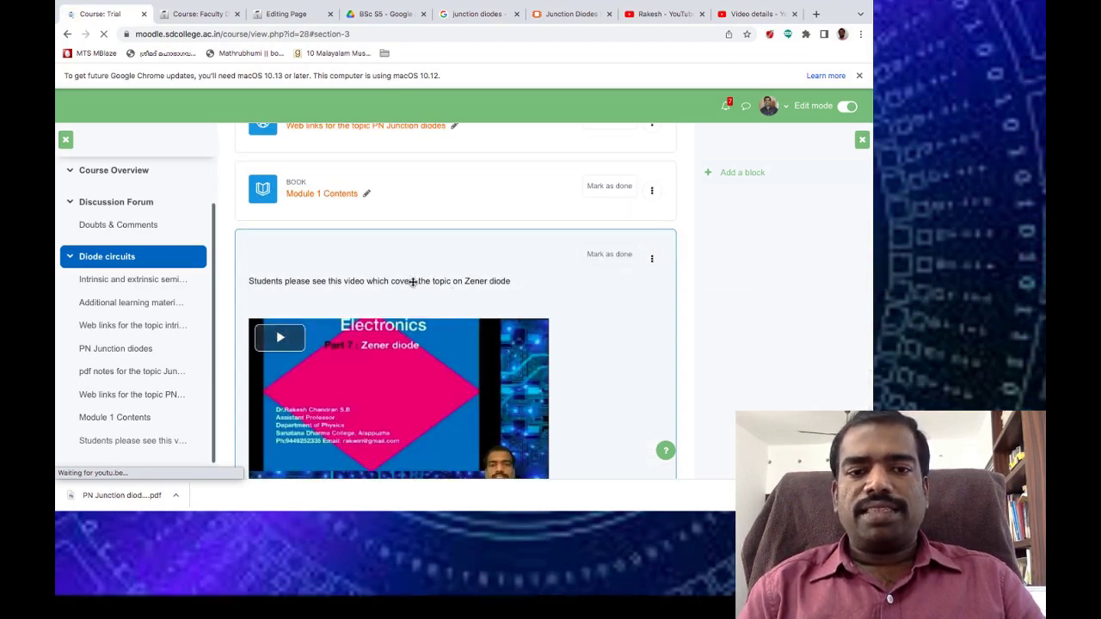
{"action": "scroll", "coordinate": [535, 390], "scroll_direction": "down", "scroll_amount": 2}
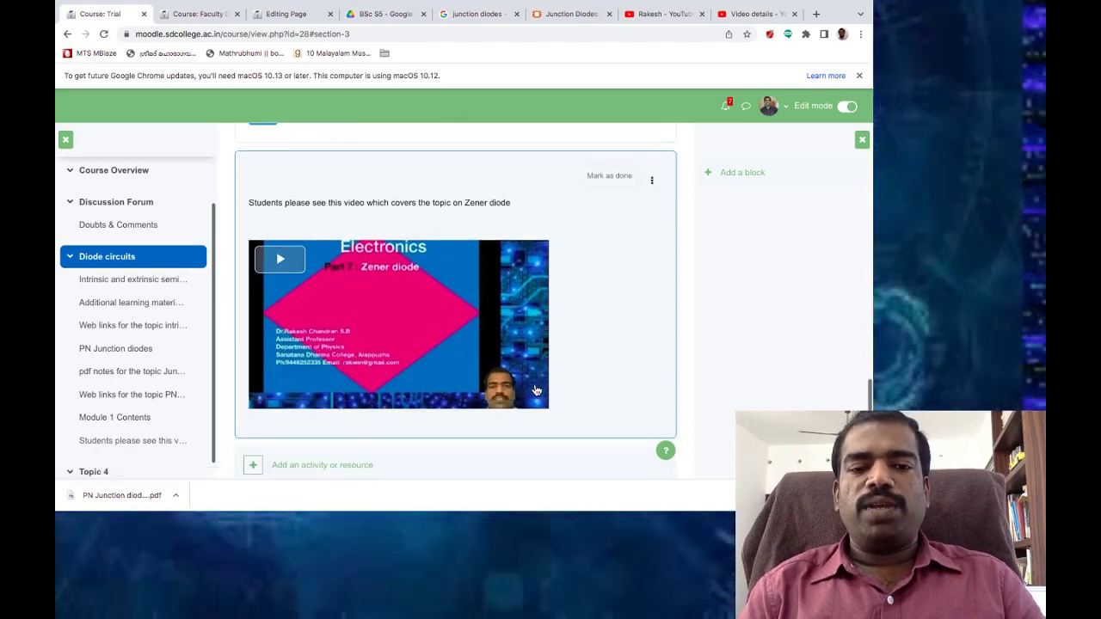
{"action": "scroll", "coordinate": [535, 389], "scroll_direction": "up", "scroll_amount": 2}
{"action": "scroll", "coordinate": [535, 389], "scroll_direction": "up", "scroll_amount": 4}
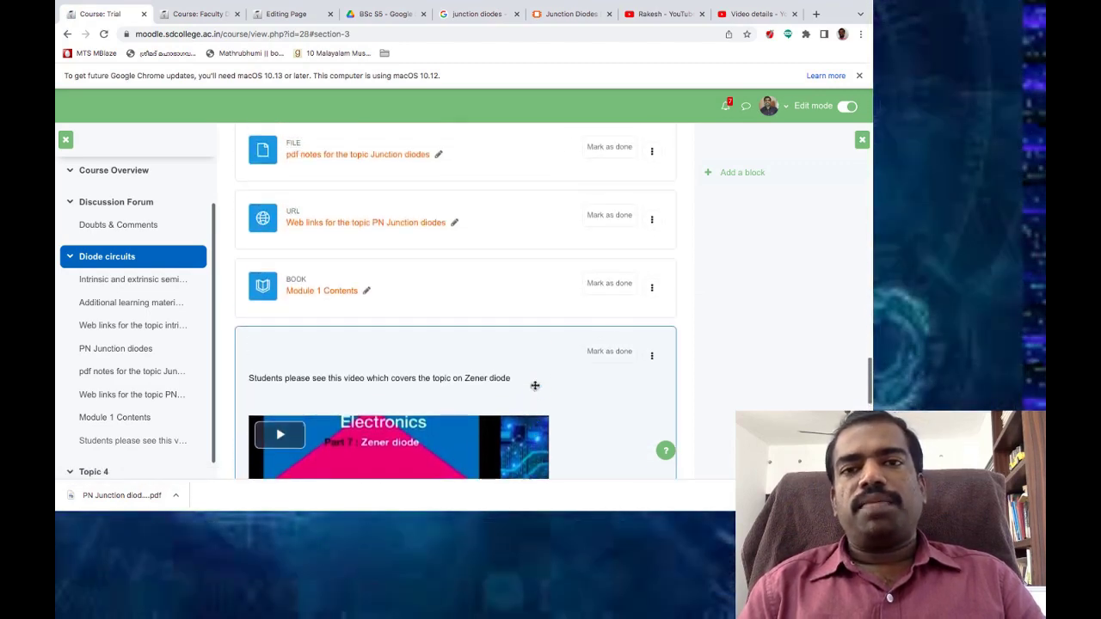
{"action": "scroll", "coordinate": [534, 389], "scroll_direction": "down", "scroll_amount": 5}
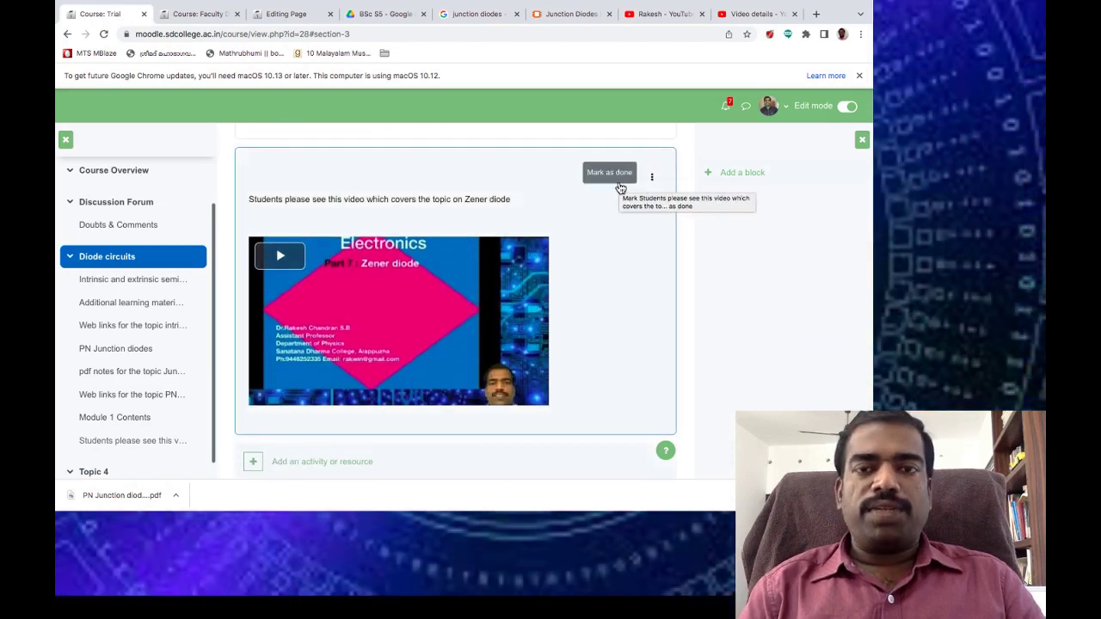
Review the course page from the Course Overview through the Diode circuits resources, comparing their layout with the Zener diode video label.
{"action": "scroll", "coordinate": [620, 187], "scroll_direction": "up", "scroll_amount": 15}
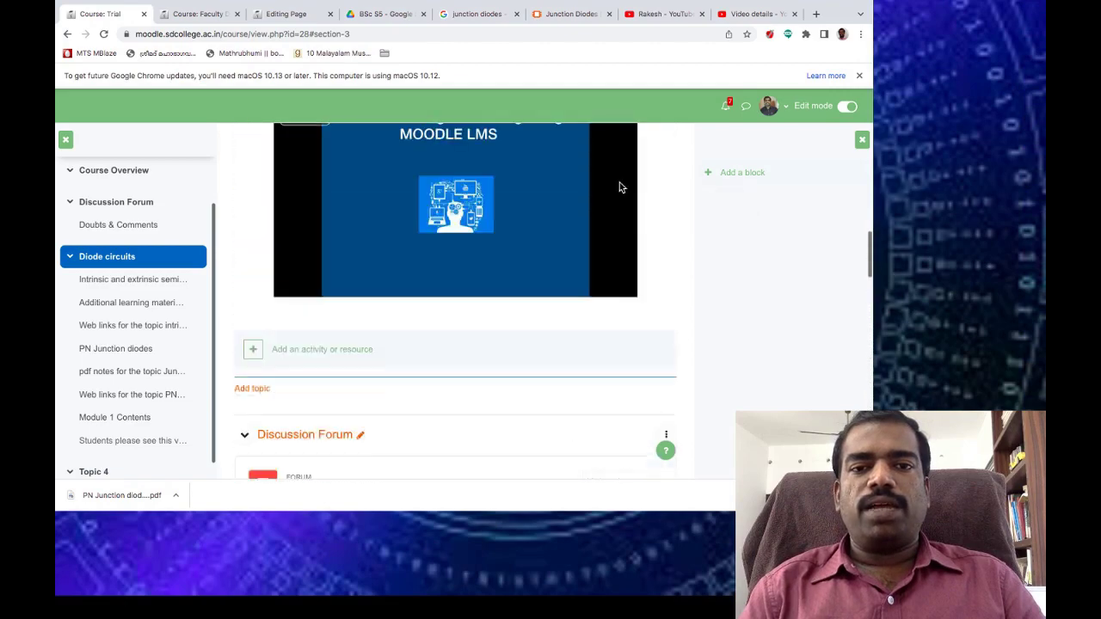
{"action": "scroll", "coordinate": [621, 187], "scroll_direction": "down", "scroll_amount": 2}
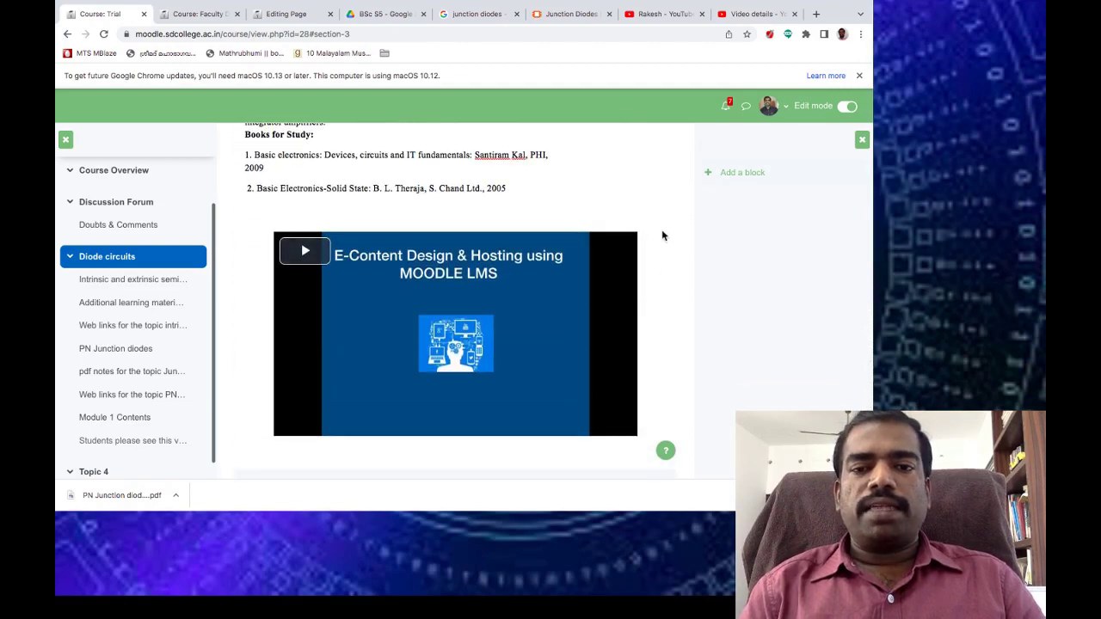
{"action": "scroll", "coordinate": [638, 237], "scroll_direction": "up", "scroll_amount": 8}
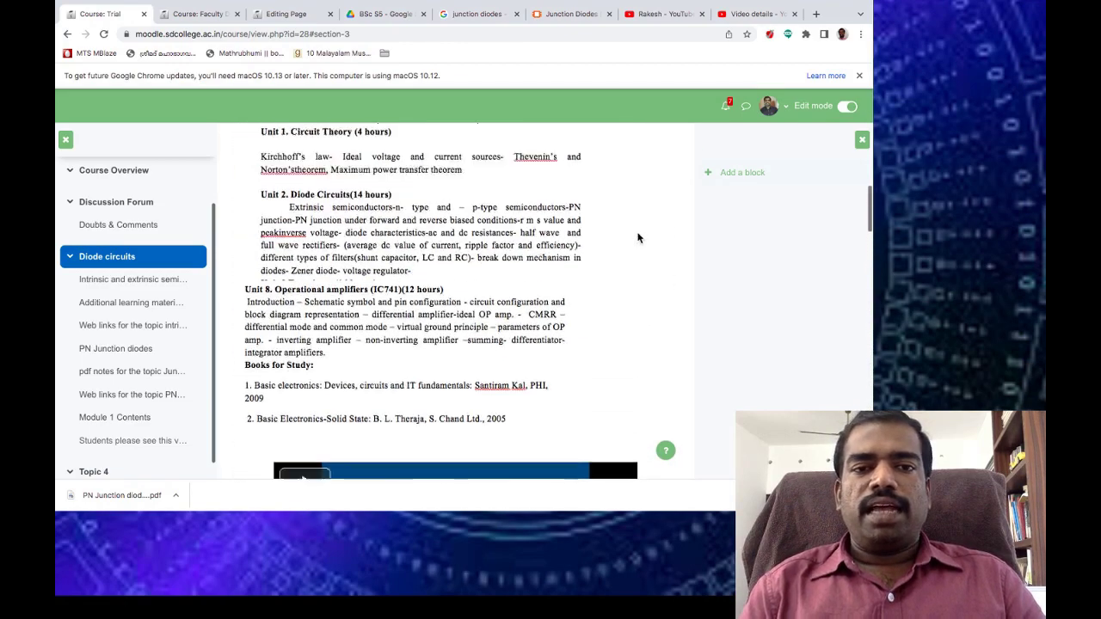
{"action": "scroll", "coordinate": [430, 288], "scroll_direction": "up", "scroll_amount": 3}
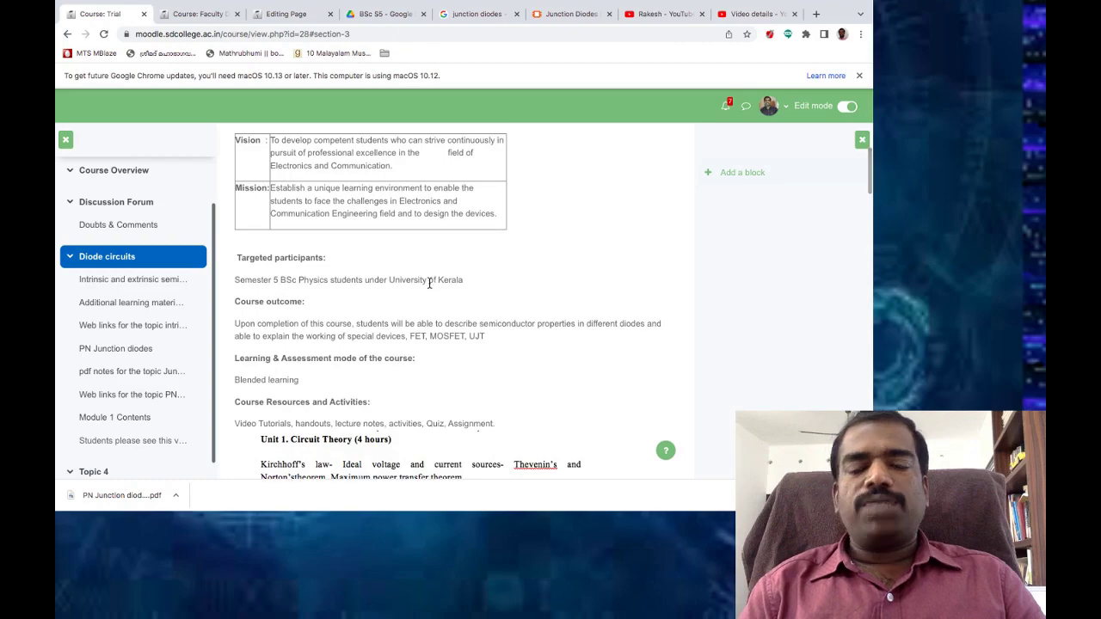
{"action": "scroll", "coordinate": [430, 288], "scroll_direction": "up", "scroll_amount": 5}
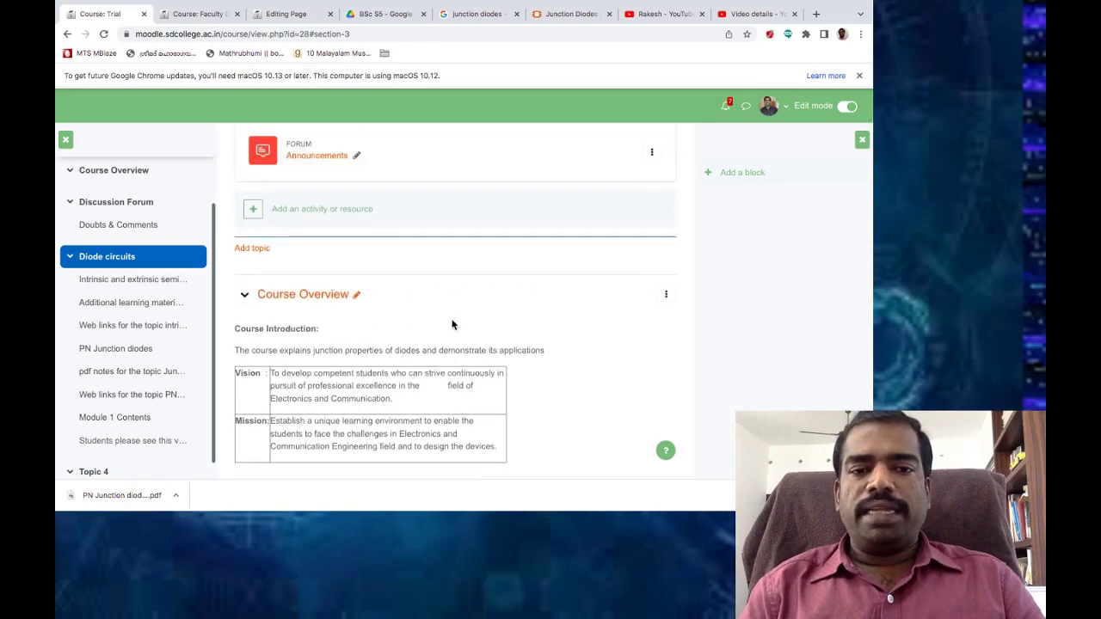
{"action": "scroll", "coordinate": [450, 325], "scroll_direction": "down", "scroll_amount": 10}
{"action": "scroll", "coordinate": [452, 321], "scroll_direction": "down", "scroll_amount": 10}
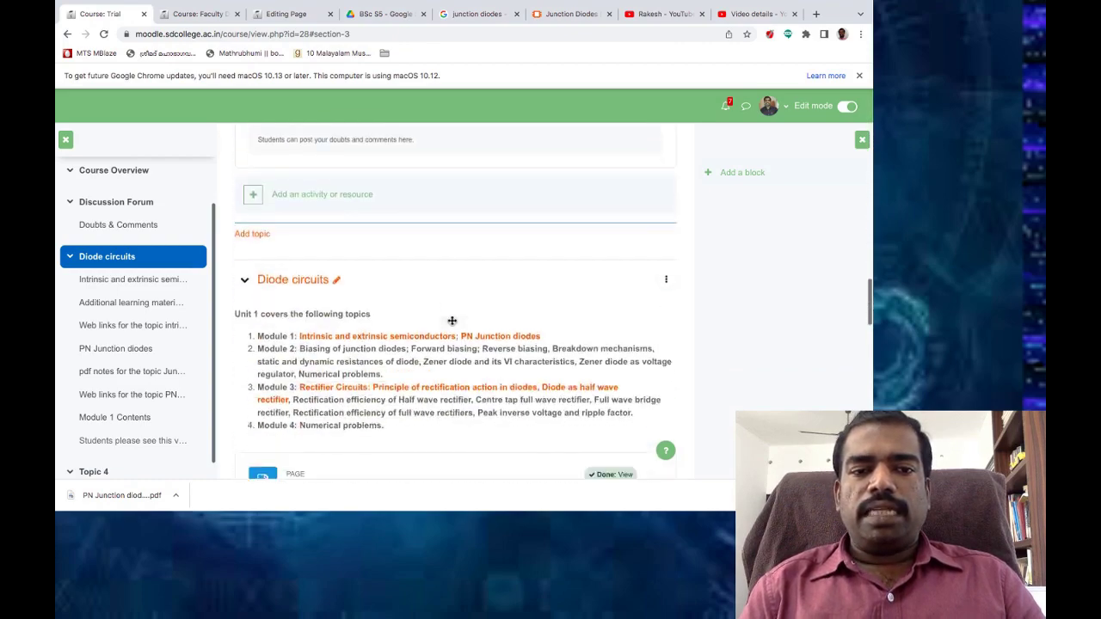
{"action": "scroll", "coordinate": [451, 321], "scroll_direction": "down", "scroll_amount": 4}
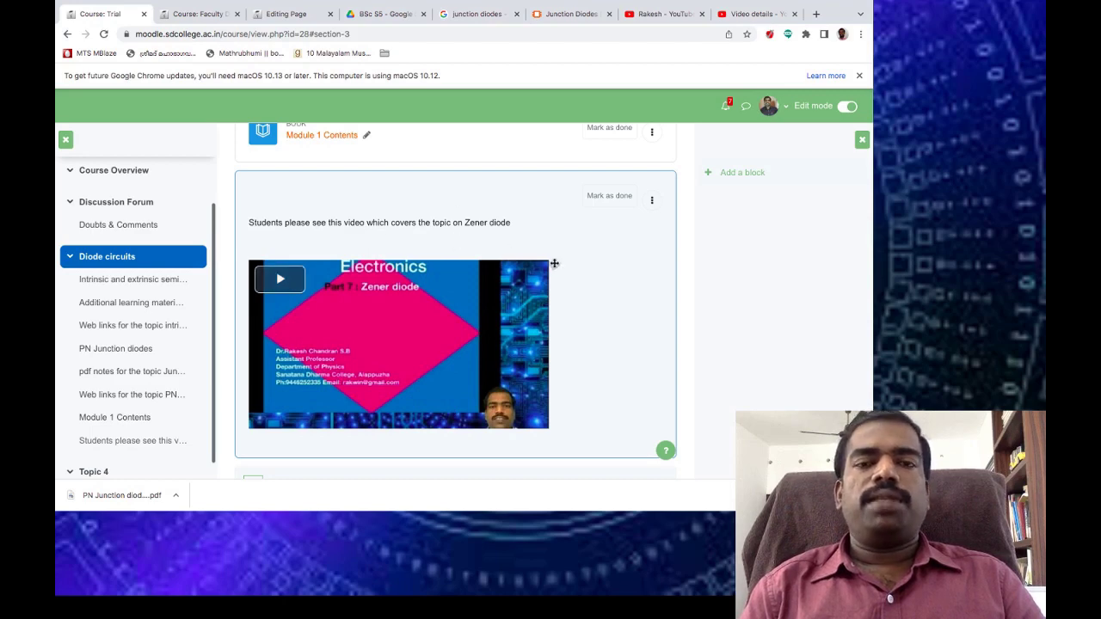
{"action": "scroll", "coordinate": [554, 264], "scroll_direction": "up", "scroll_amount": 10}
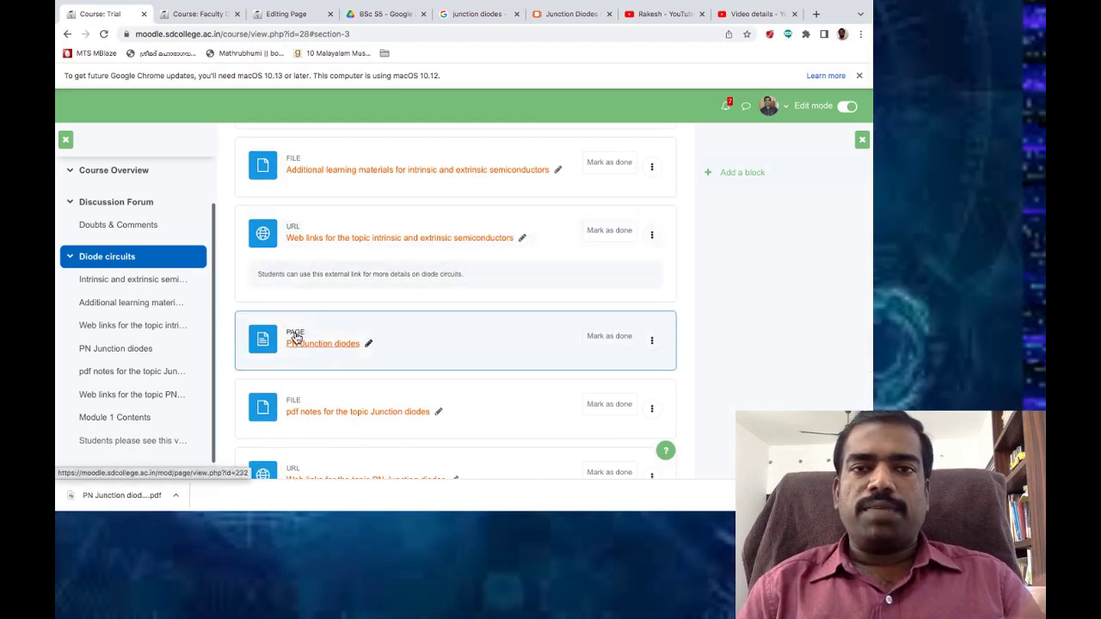
{"action": "scroll", "coordinate": [295, 335], "scroll_direction": "down", "scroll_amount": 4}
{"action": "scroll", "coordinate": [295, 332], "scroll_direction": "down", "scroll_amount": 5}
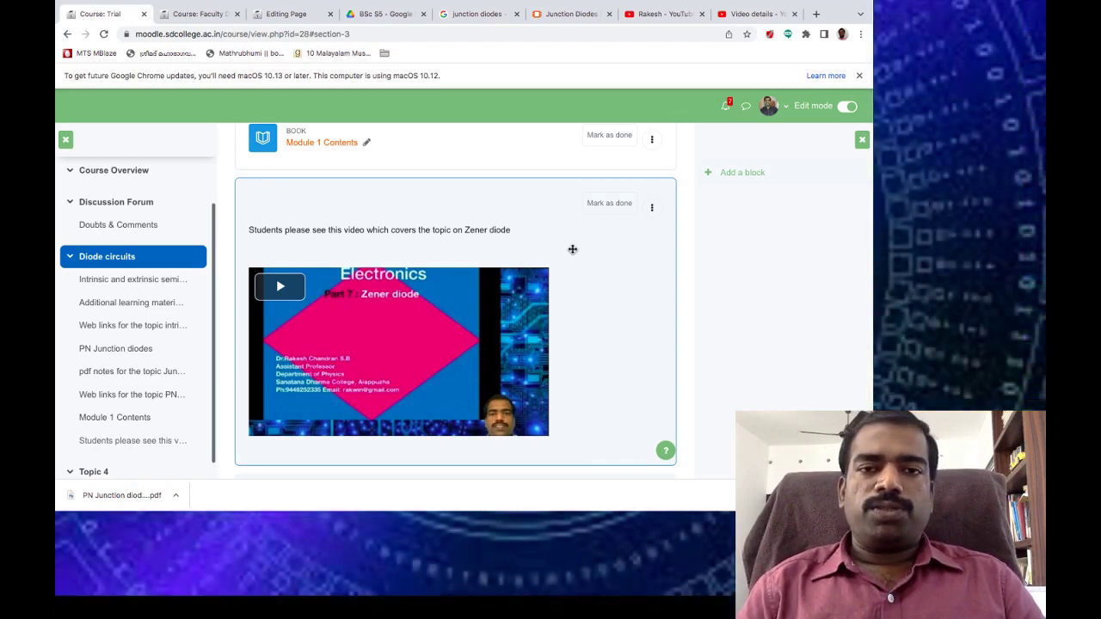
Open the settings of the Zener diode video label in the Diode circuits section and bring its label text into view.
{"action": "left_click", "coordinate": [652, 209]}
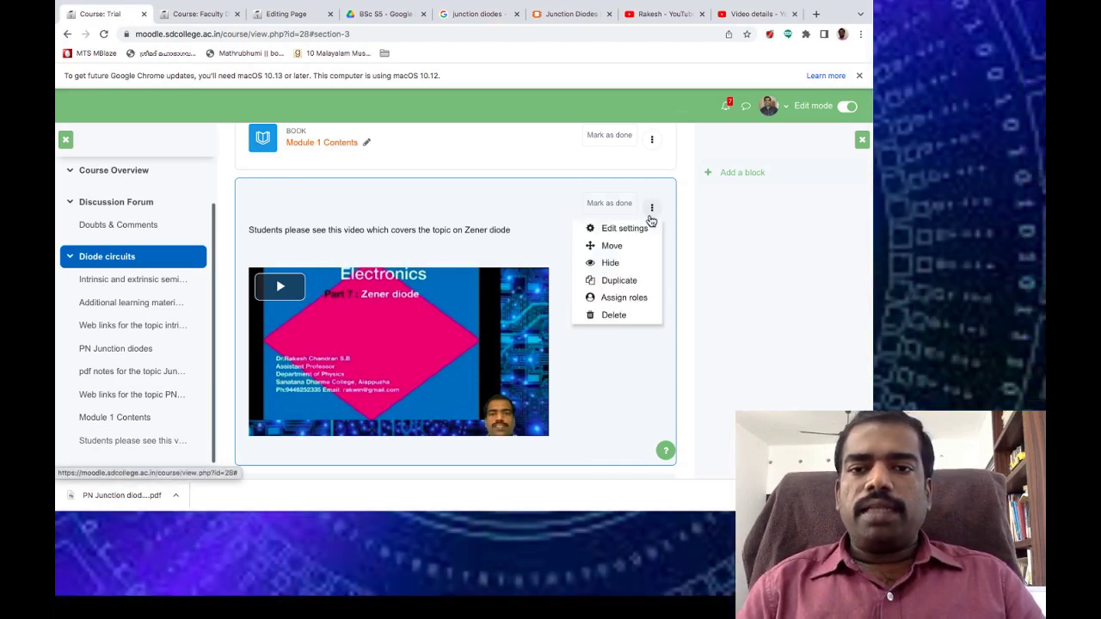
{"action": "left_click", "coordinate": [619, 232]}
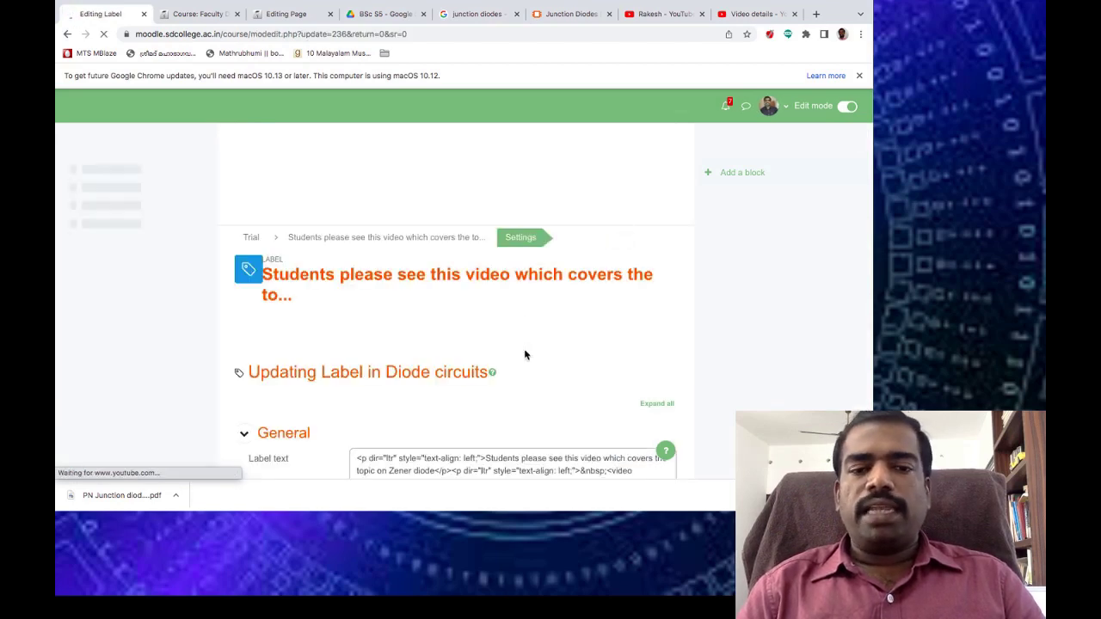
{"action": "scroll", "coordinate": [525, 354], "scroll_direction": "down", "scroll_amount": 2}
{"action": "scroll", "coordinate": [524, 354], "scroll_direction": "down", "scroll_amount": 2}
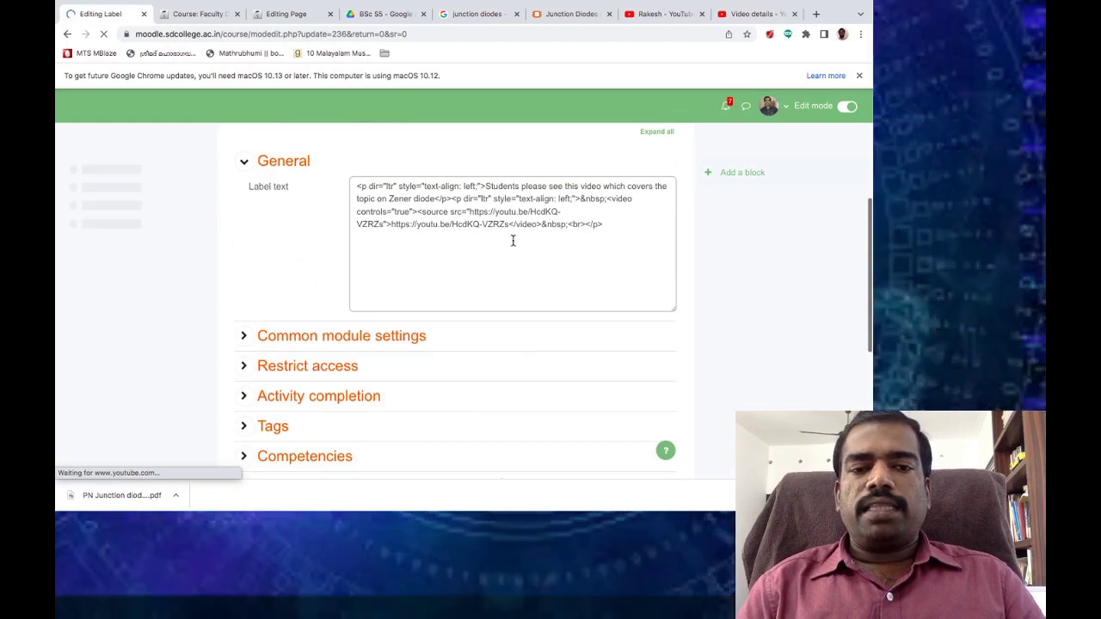